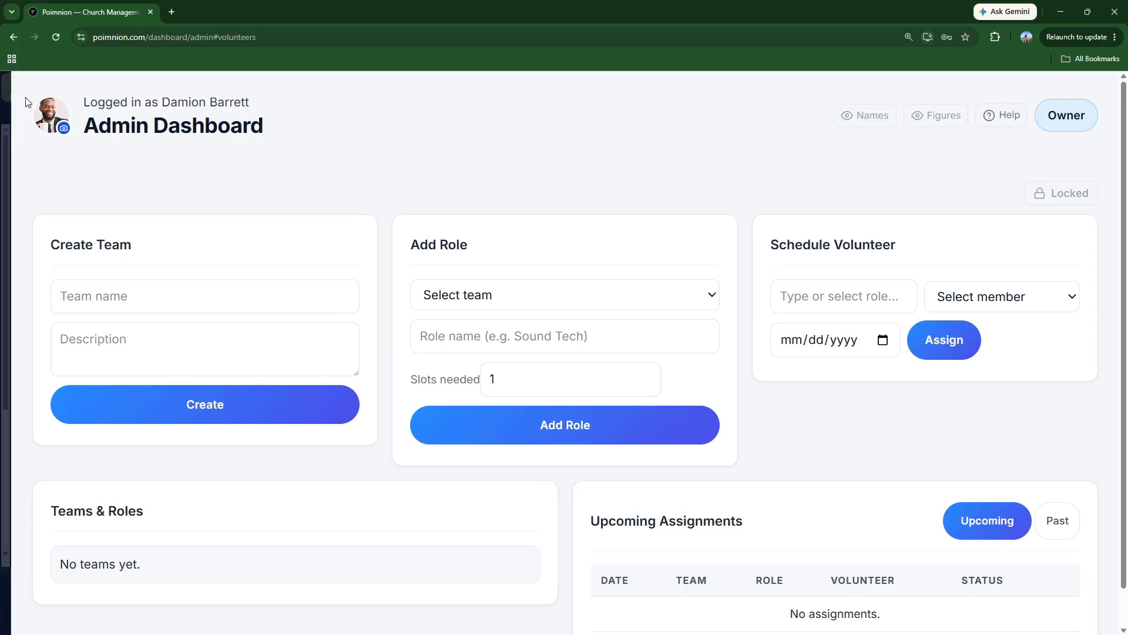
click(25, 96)
click(97, 204)
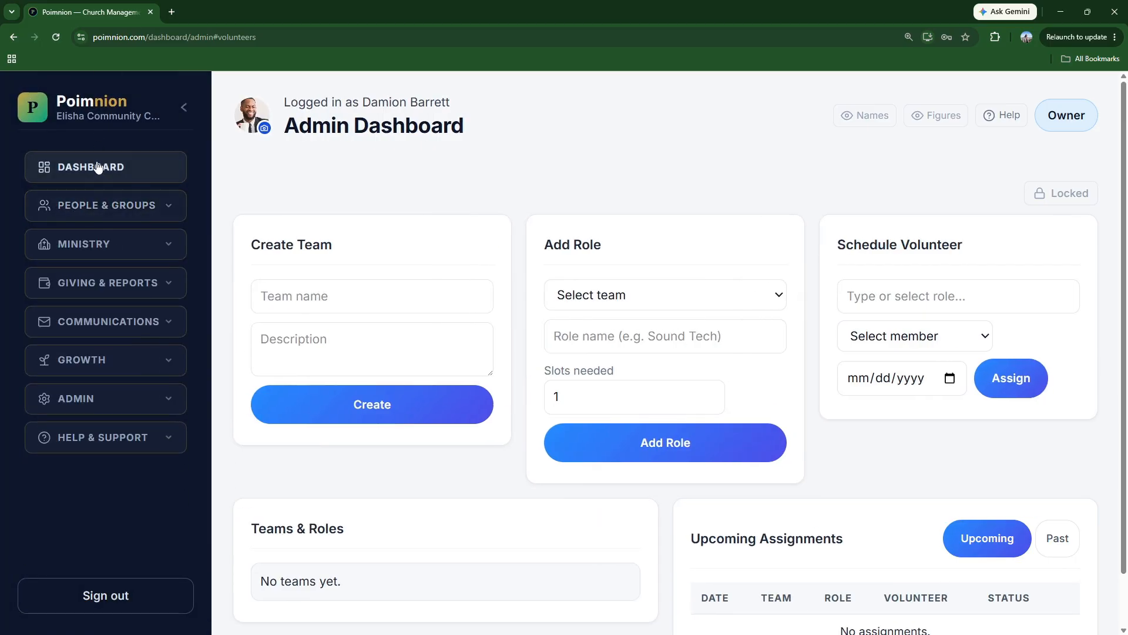
click(97, 209)
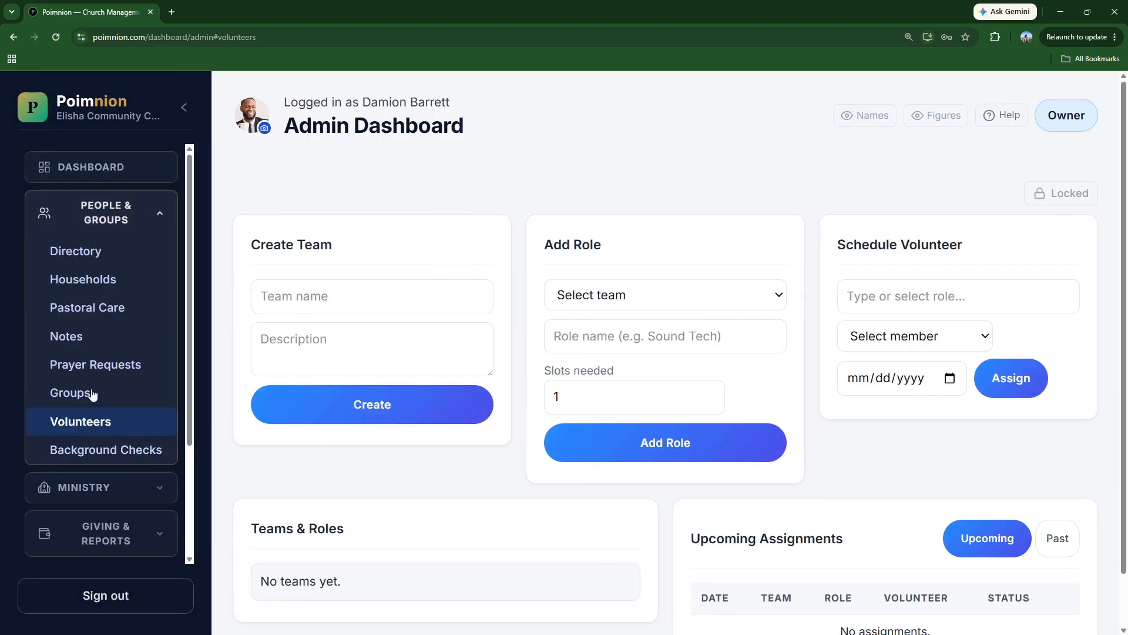
click(186, 108)
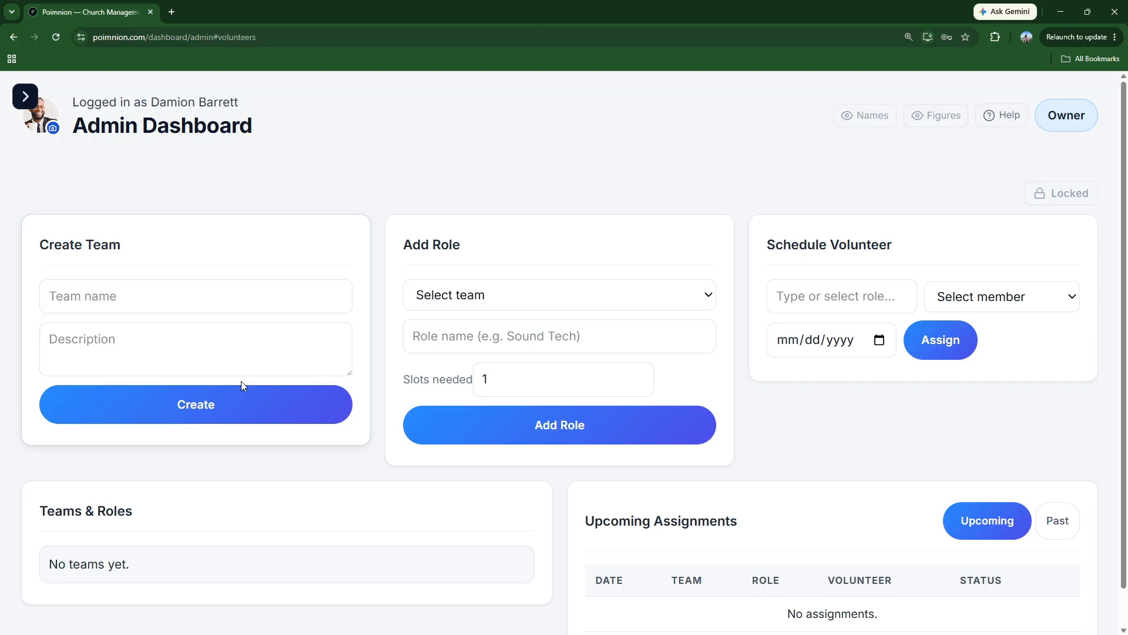
Enter Outreach Team as the name of the new volunteer team
click(231, 301)
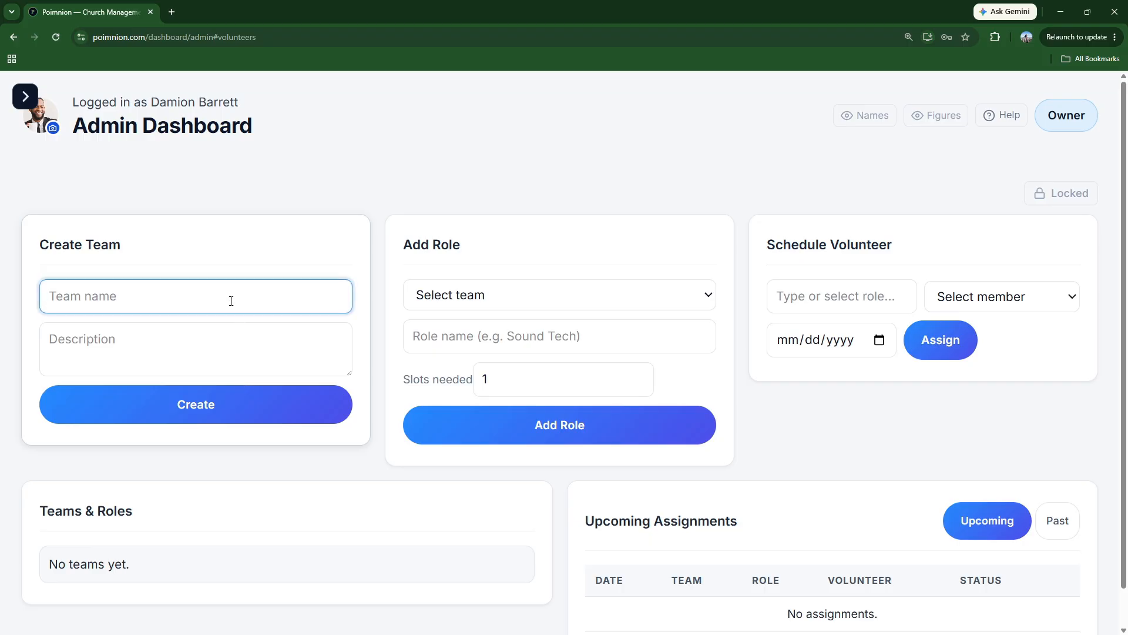
text(O)
key(BackSpace)
text(Outreacb)
key(BackSpace)
key(BackSpace)
text(h Team)
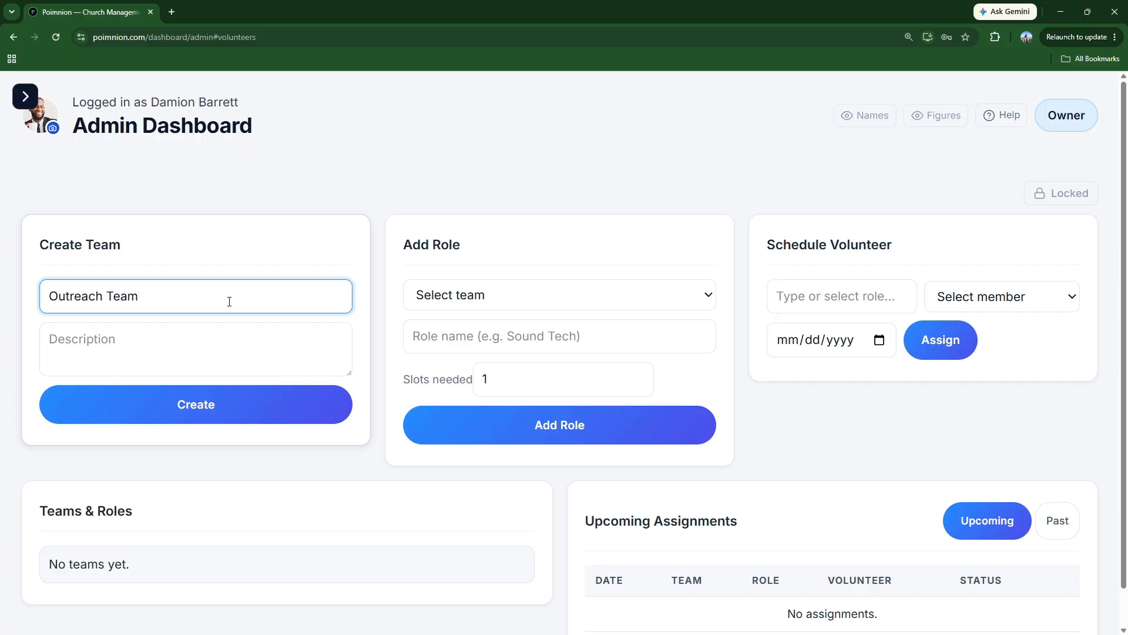
Describe the team as "Evangelism and outreach in the community" and create it
click(210, 335)
text(E)
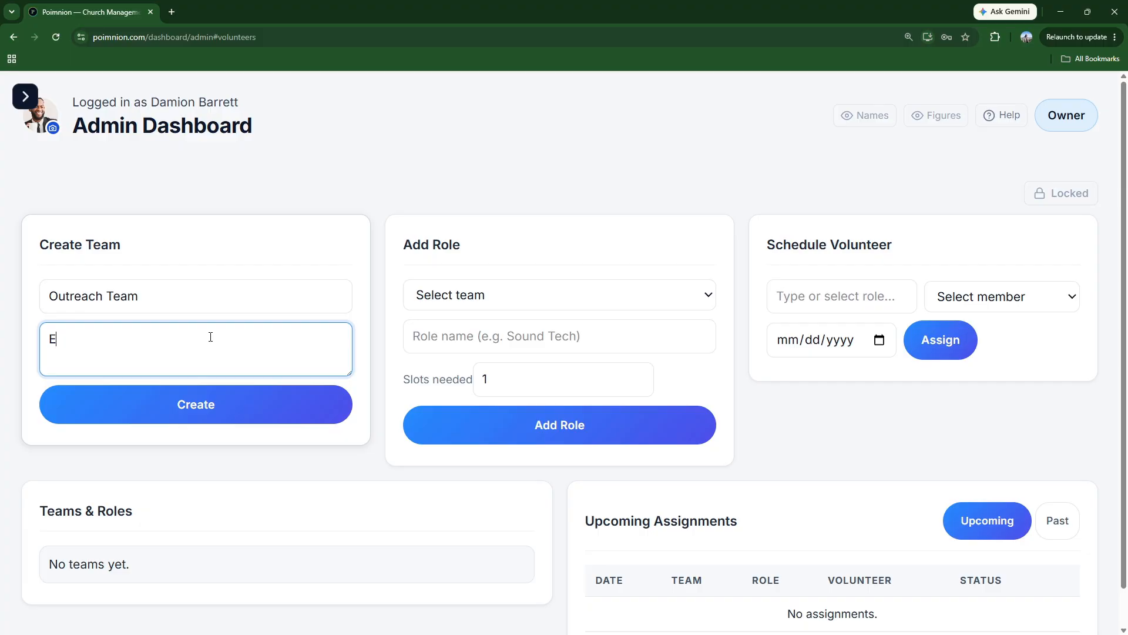
text(vangelism and outreac)
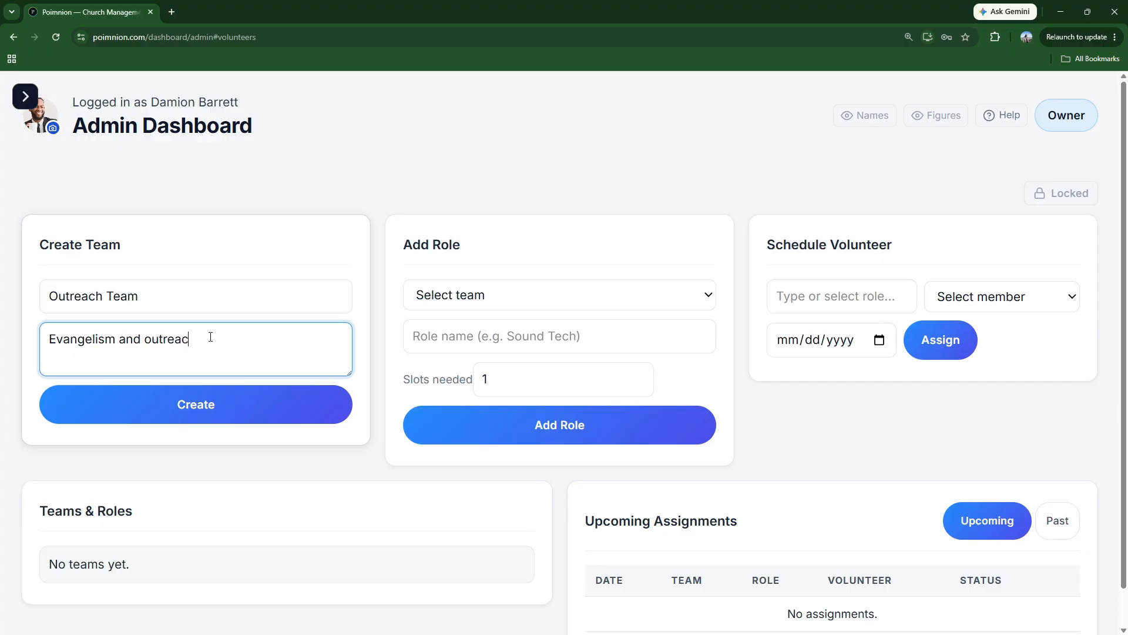
text(h i nt)
key(BackSpace)
key(BackSpace)
key(BackSpace)
text(n the community)
click(179, 405)
Select Outreach Team for a new role and set its needed slots to 3
scroll(158, 429, down, 1)
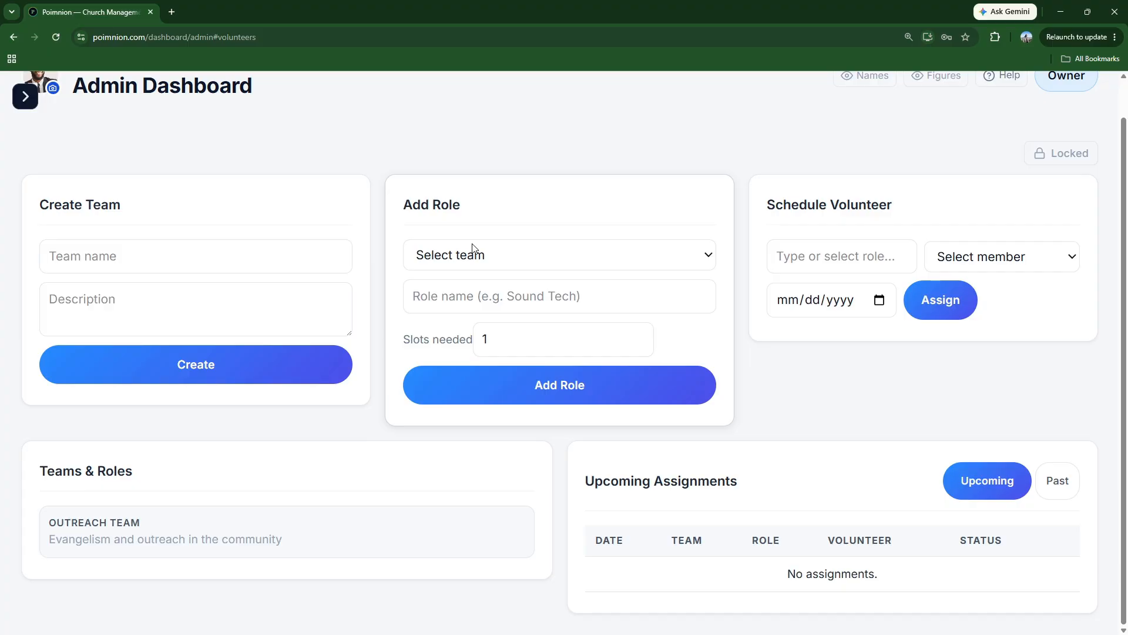
click(466, 259)
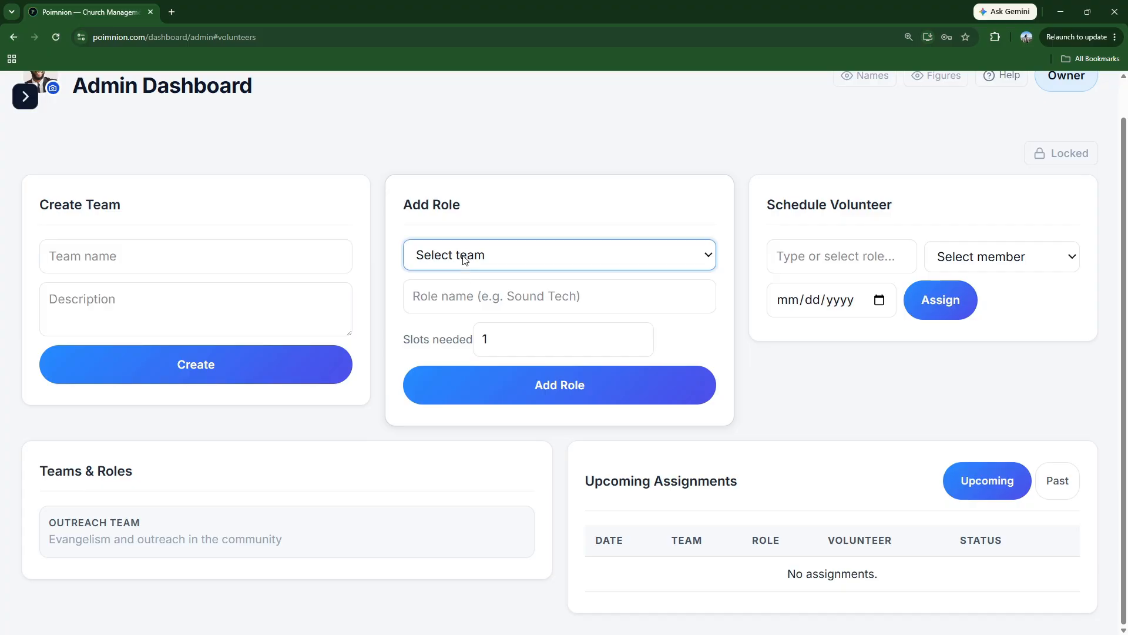
click(456, 298)
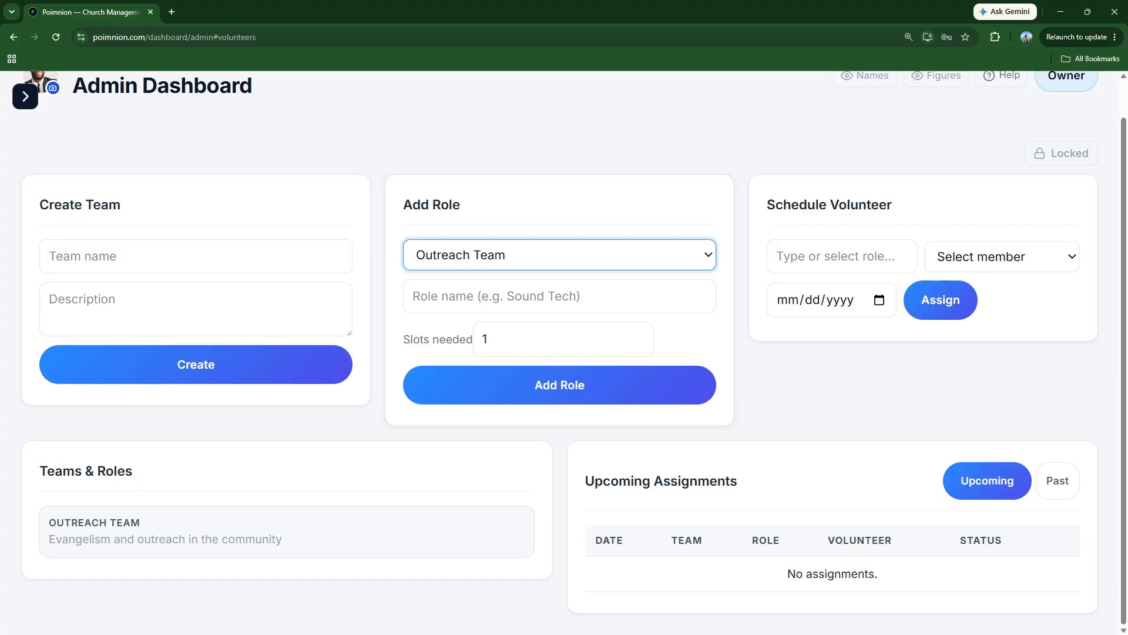
click(176, 264)
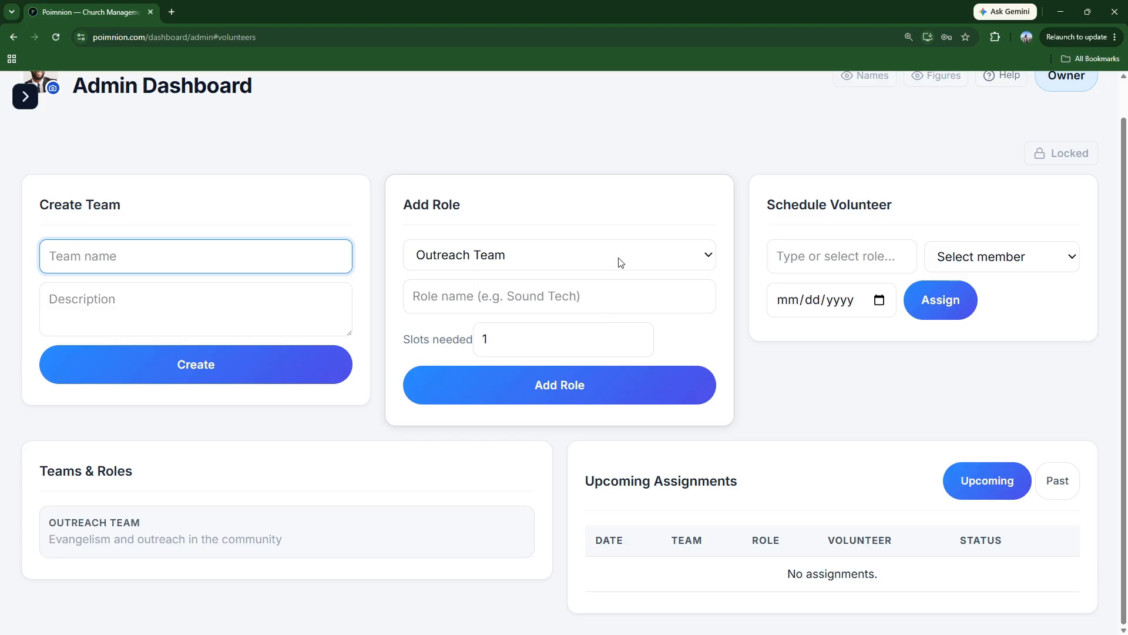
click(637, 334)
click(638, 333)
click(637, 334)
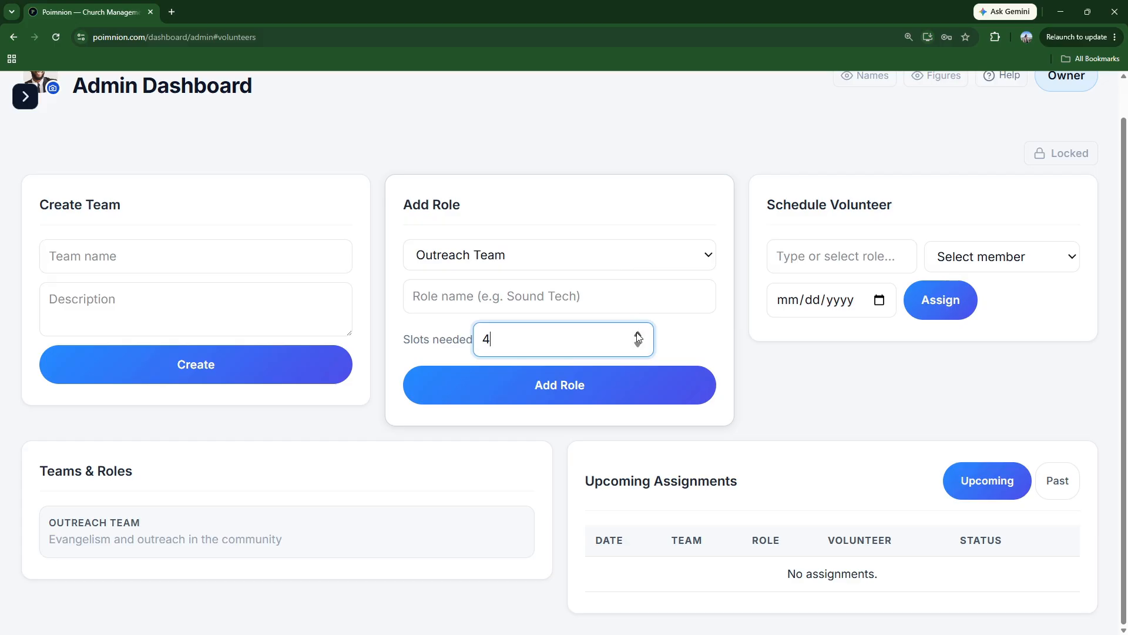
click(691, 344)
click(598, 296)
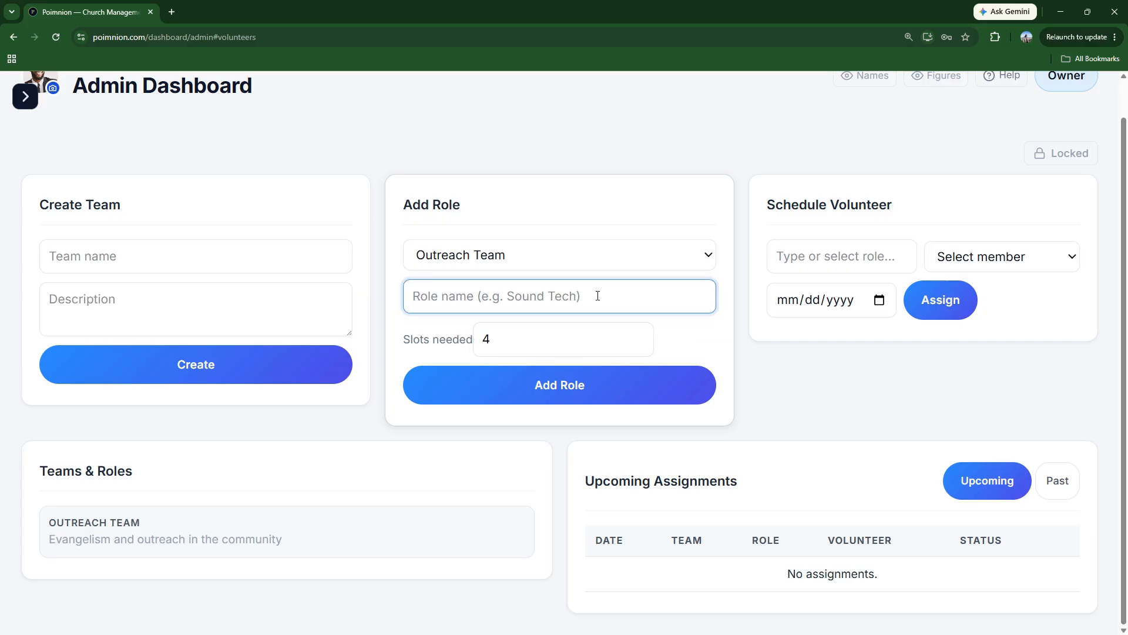
double_click(638, 345)
click(638, 334)
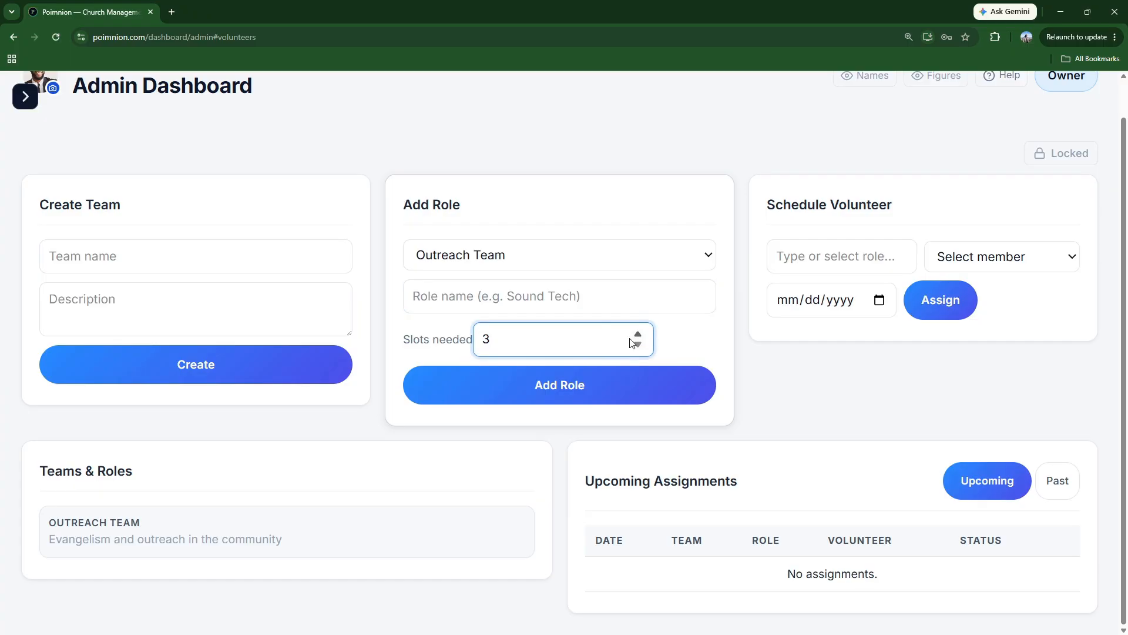
Name the new role Sound Techs and add it to the team
click(600, 299)
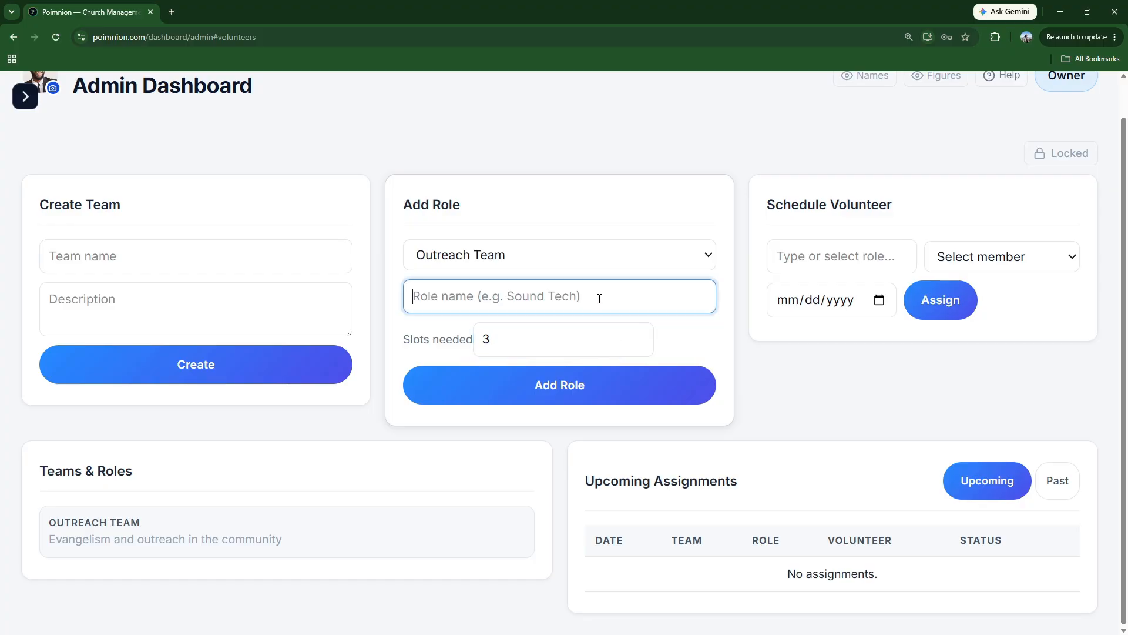
text(Soun)
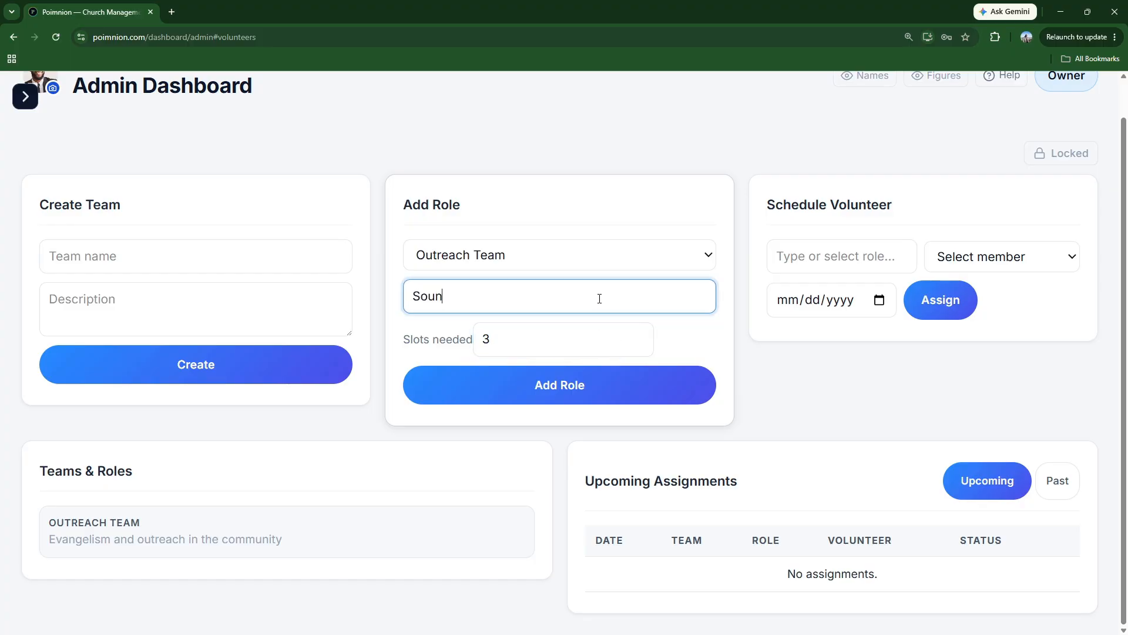
text(d Tecjhs)
key(BackSpace)
key(BackSpace)
key(BackSpace)
text(hs)
click(594, 387)
Select Outreach Team for a second role and name the role Prayer Warriors
click(520, 256)
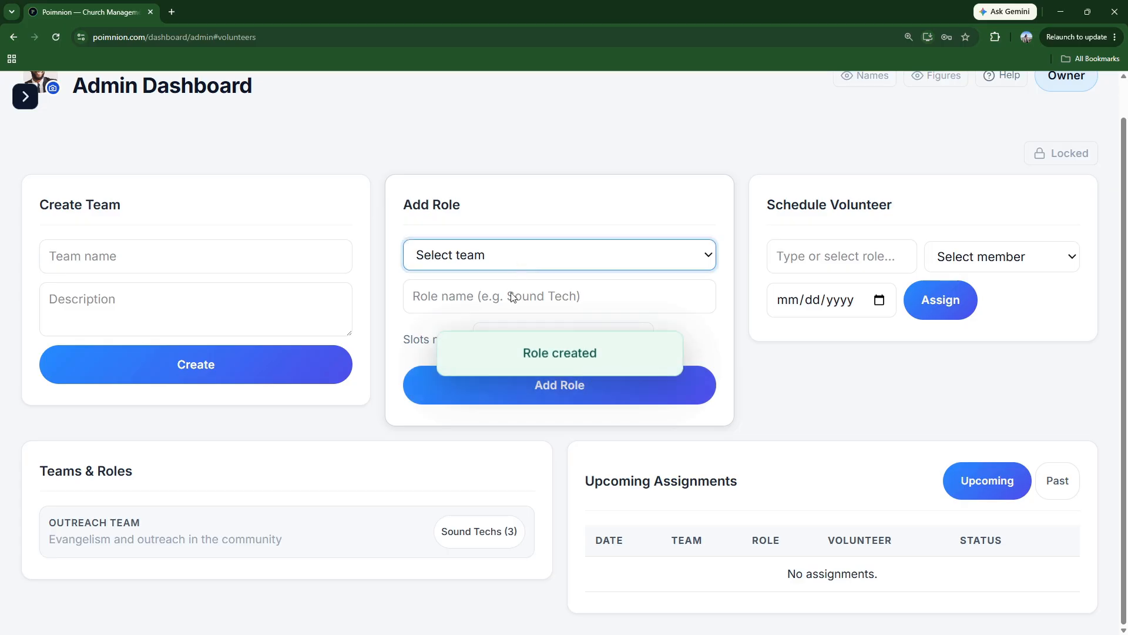
click(511, 296)
click(512, 296)
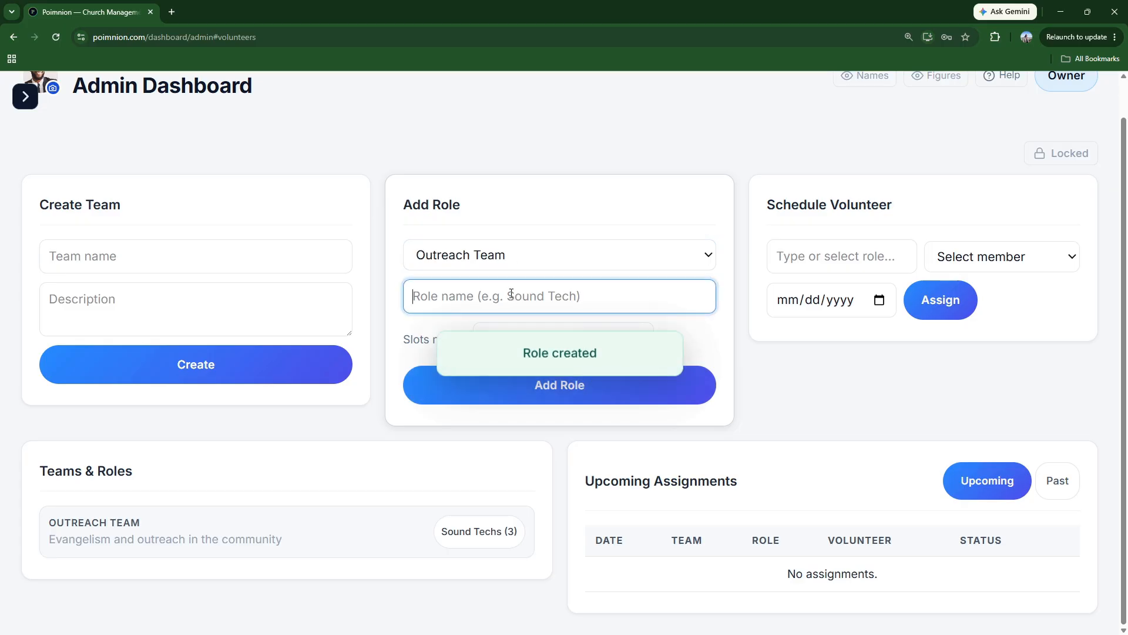
text(Pra)
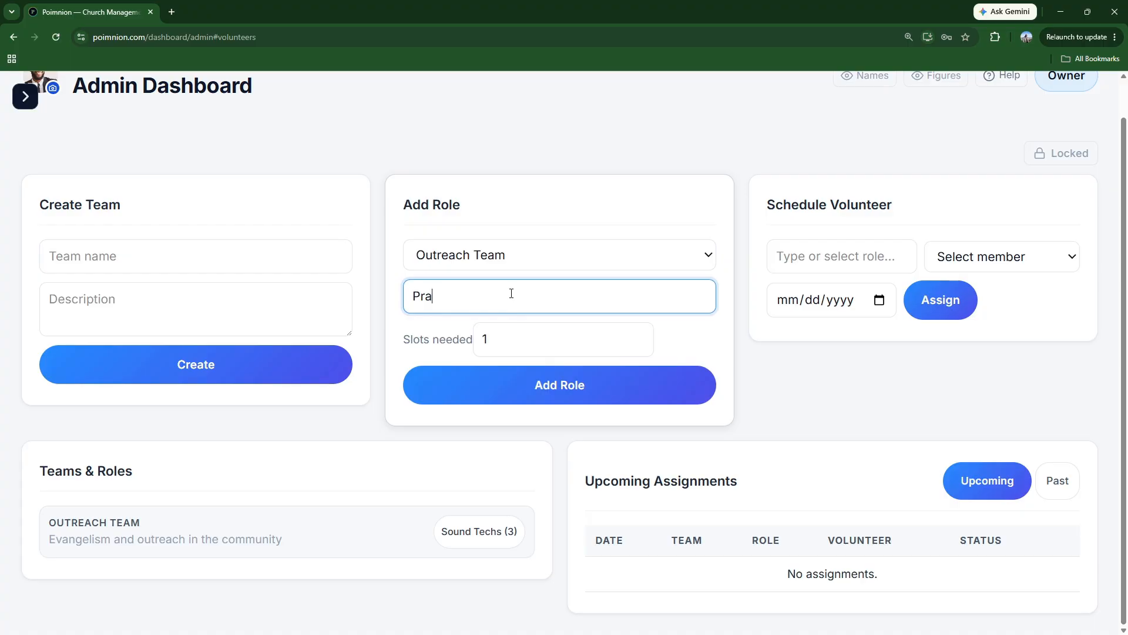
text(yer)
text(s)
key(BackSpace)
text(warriors)
click(463, 294)
key(BackSpace)
text(W)
Set the needed slots for Prayer Warriors to 7 and add the role
click(637, 334)
click(637, 334)
click(638, 334)
click(637, 334)
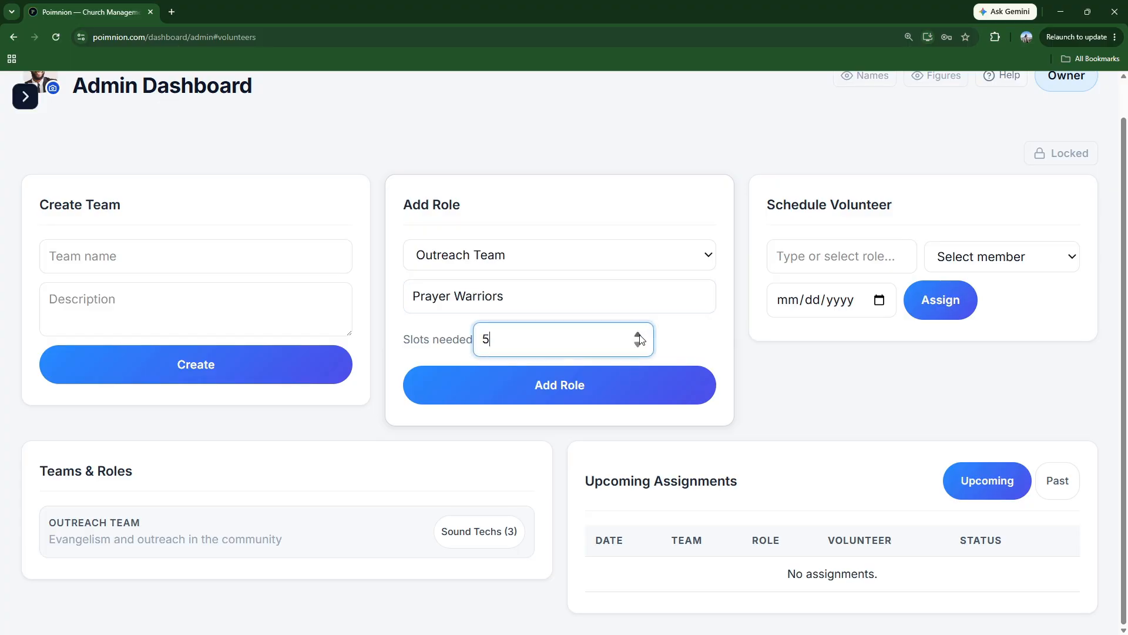
click(637, 334)
click(638, 334)
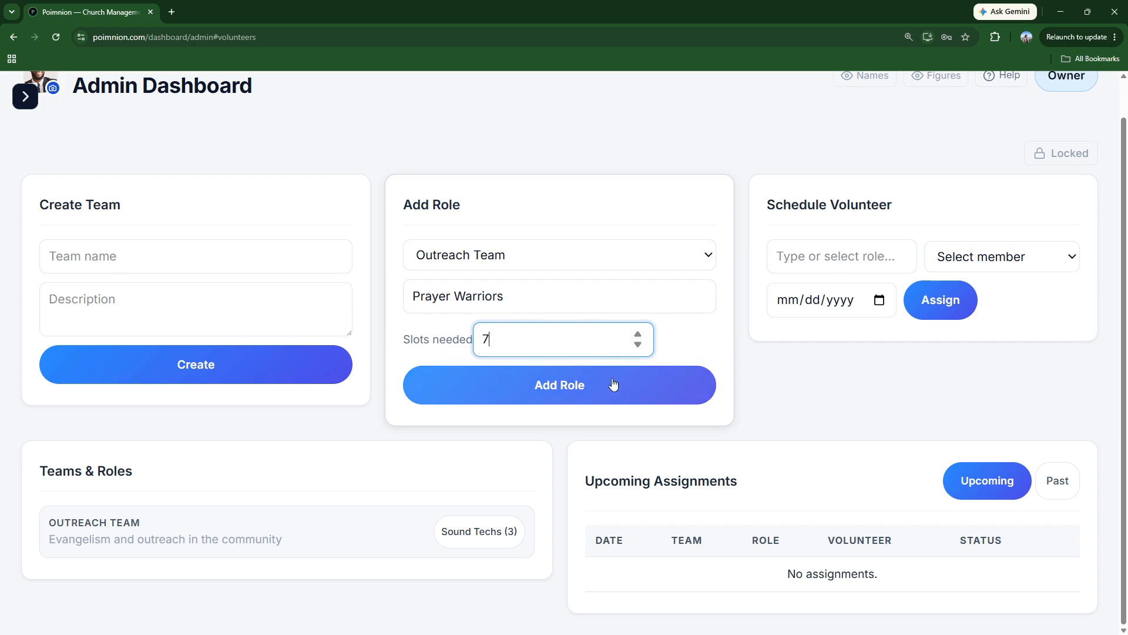
click(608, 398)
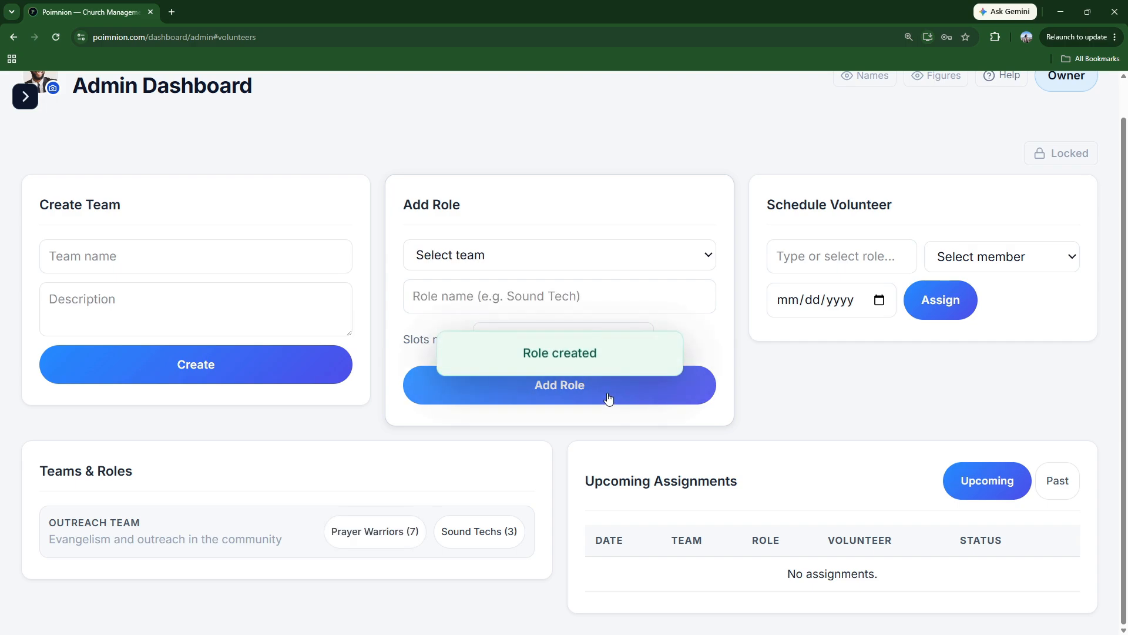
Select Outreach Team for a third role and name the role Track Distribution
click(509, 264)
click(492, 308)
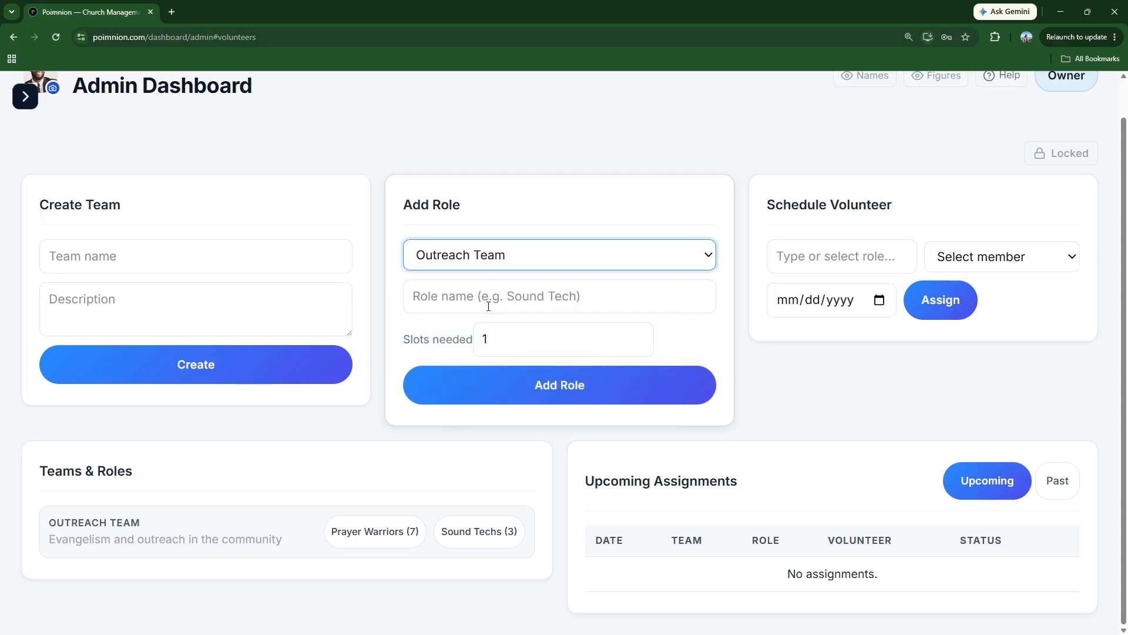
click(488, 306)
text(Tra)
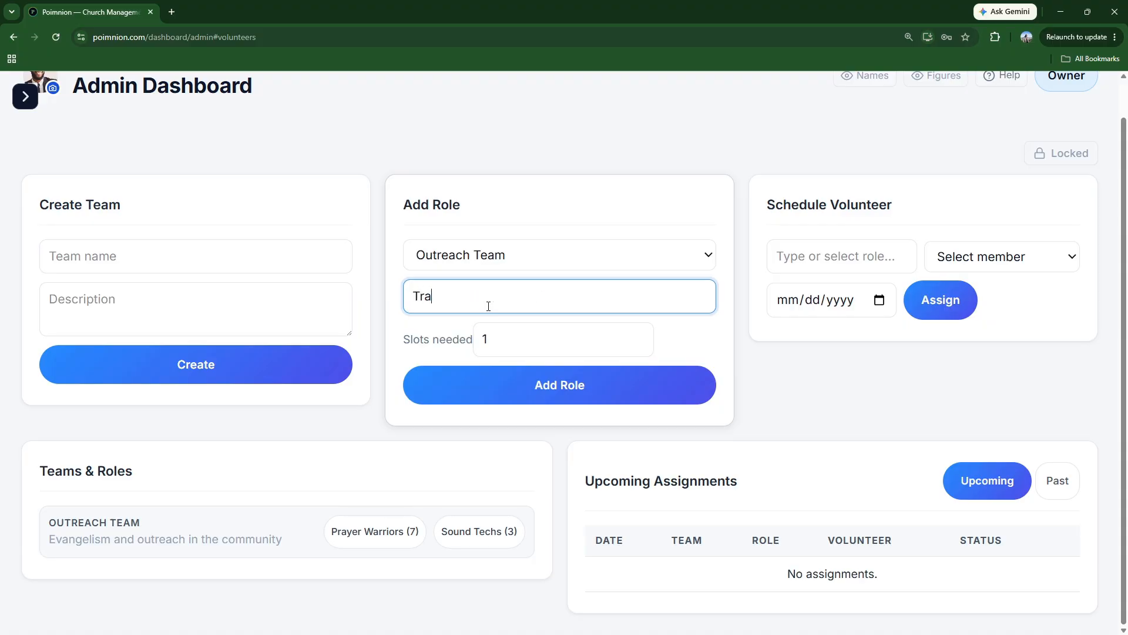
text(ck Distribution)
Set the needed slots for Track Distribution to 10 and add the role
click(636, 333)
click(636, 333)
click(637, 333)
click(636, 333)
click(637, 334)
click(636, 333)
click(636, 333)
click(637, 334)
click(637, 333)
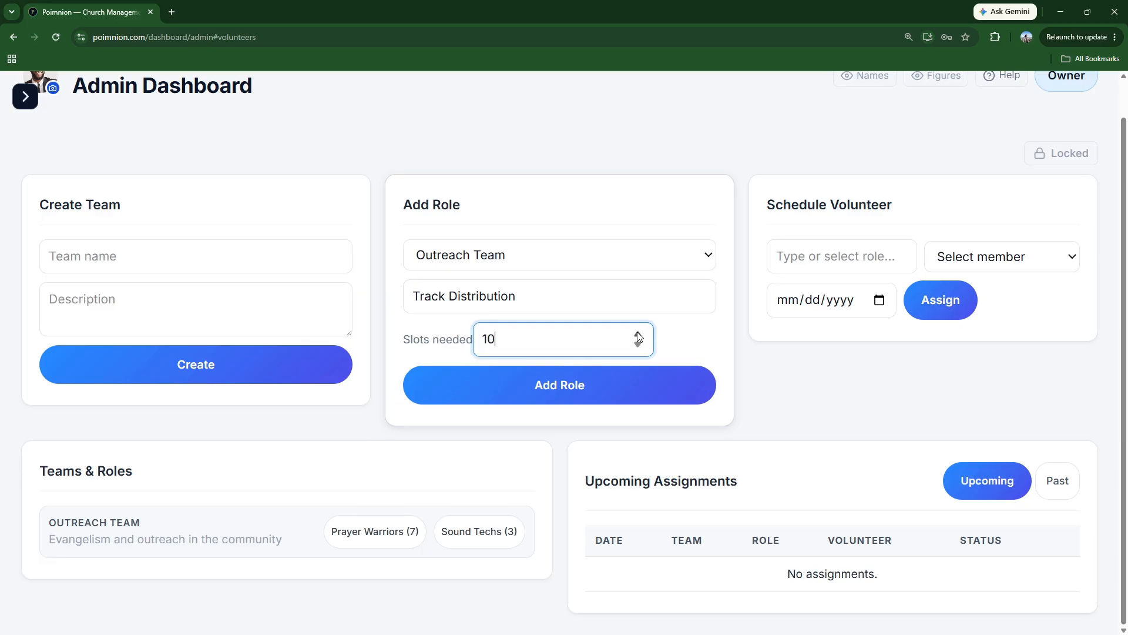
click(606, 381)
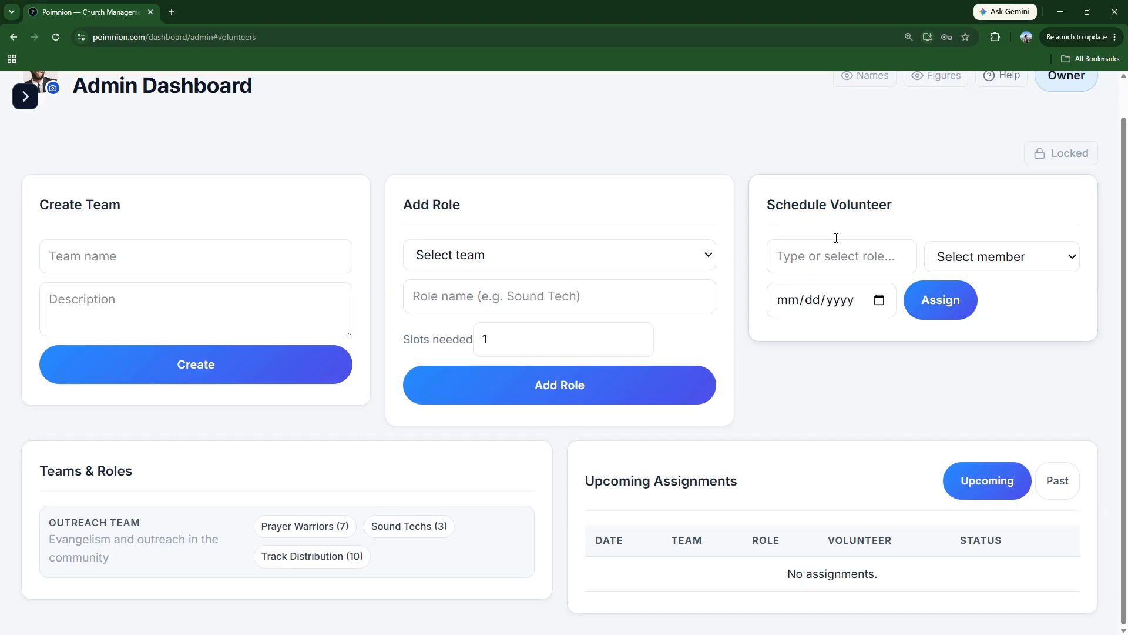
Schedule the first listed member as a Sound Techs volunteer for 2026-08-16
drag(901, 200, 769, 203)
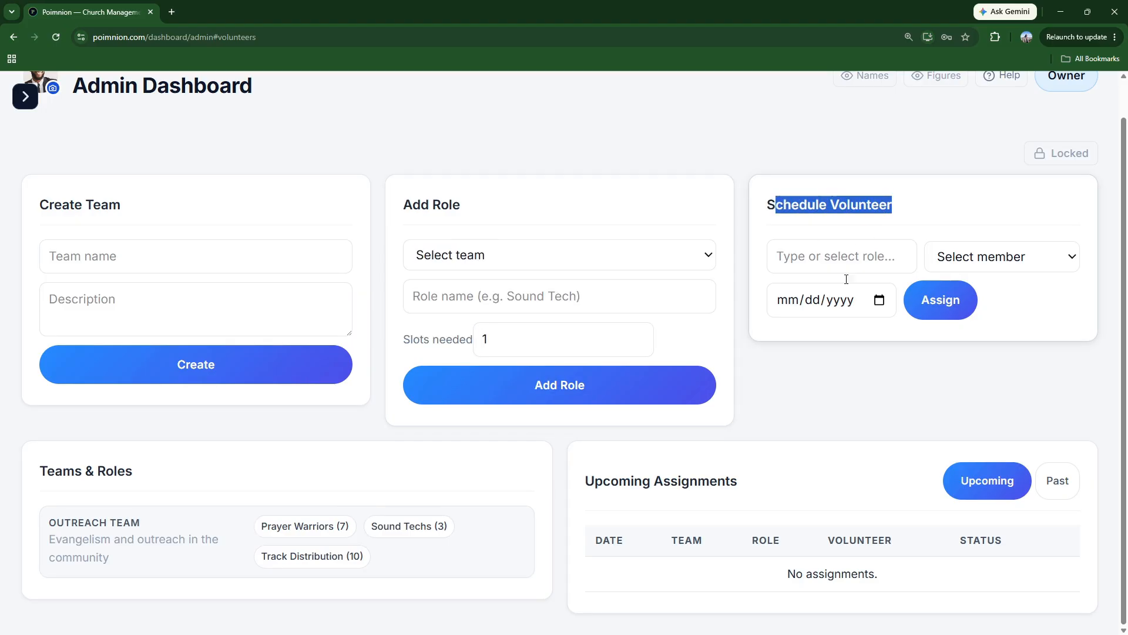
click(855, 255)
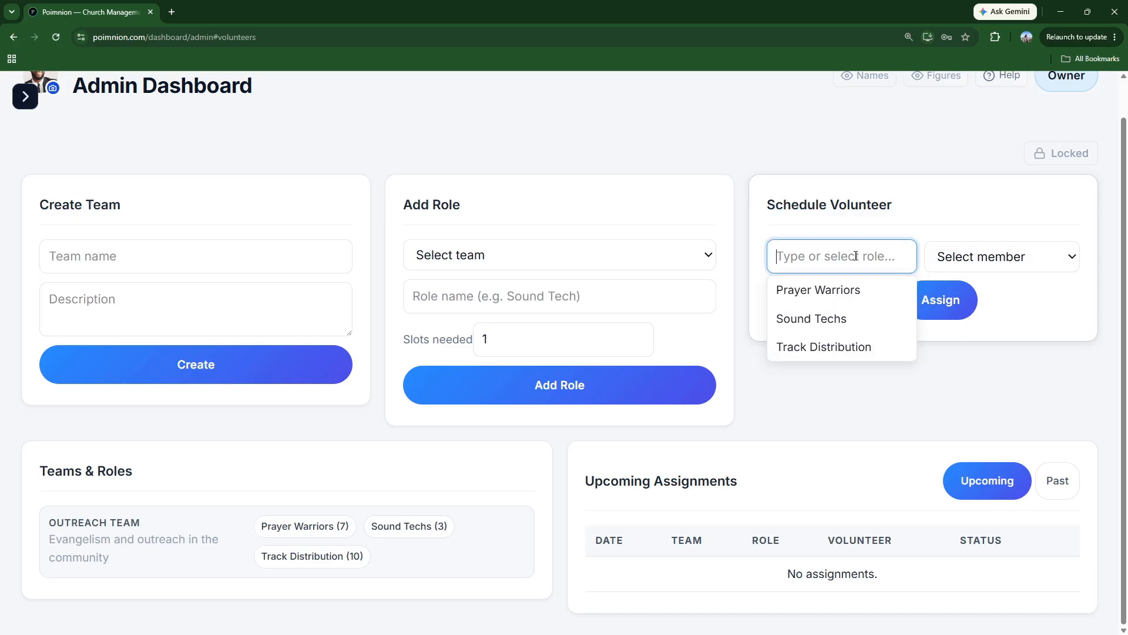
click(799, 194)
click(796, 262)
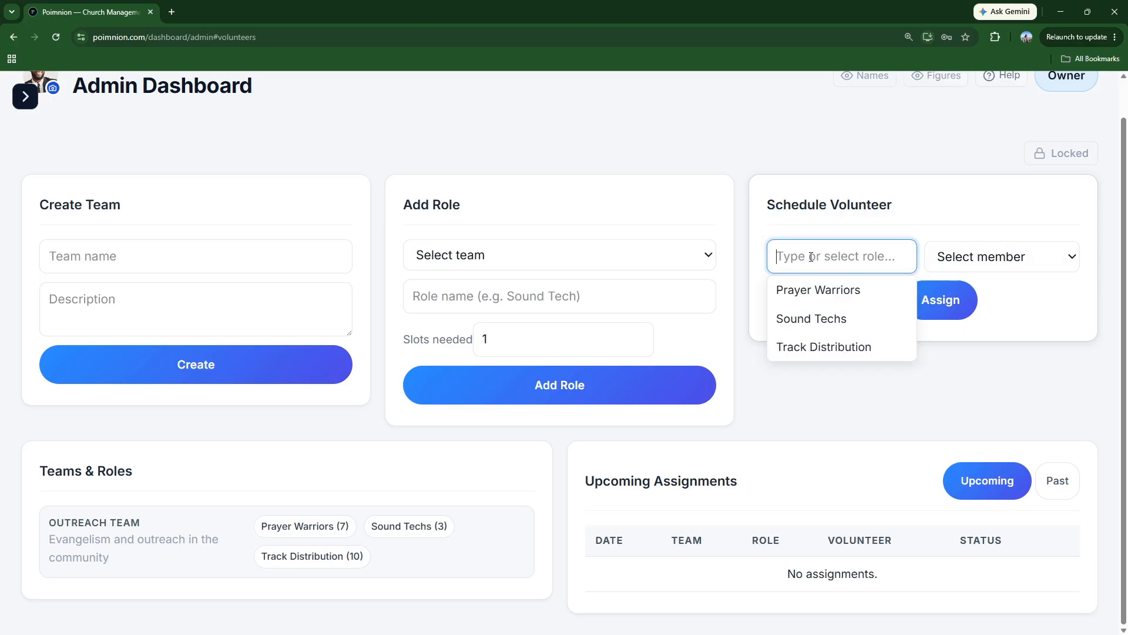
click(808, 319)
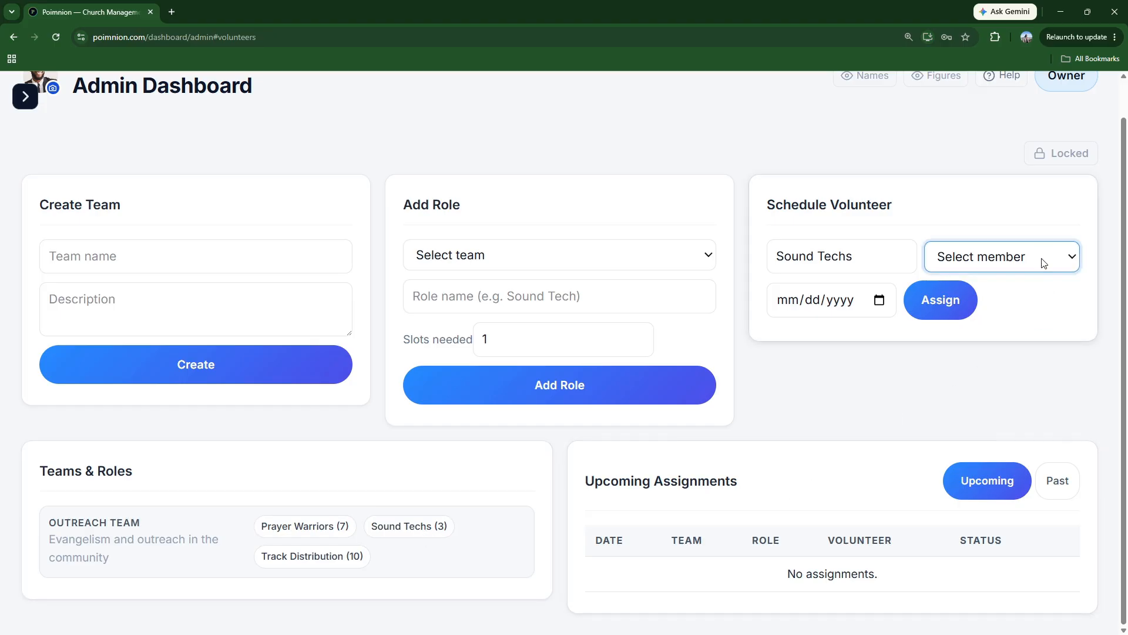
click(1019, 299)
click(881, 302)
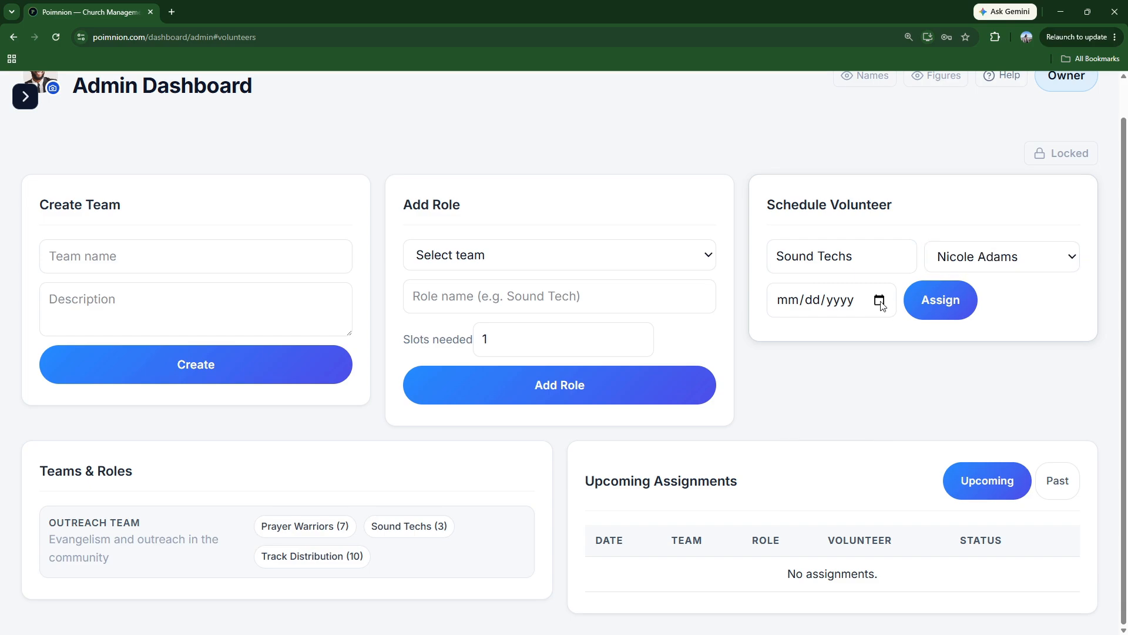
click(784, 474)
click(928, 306)
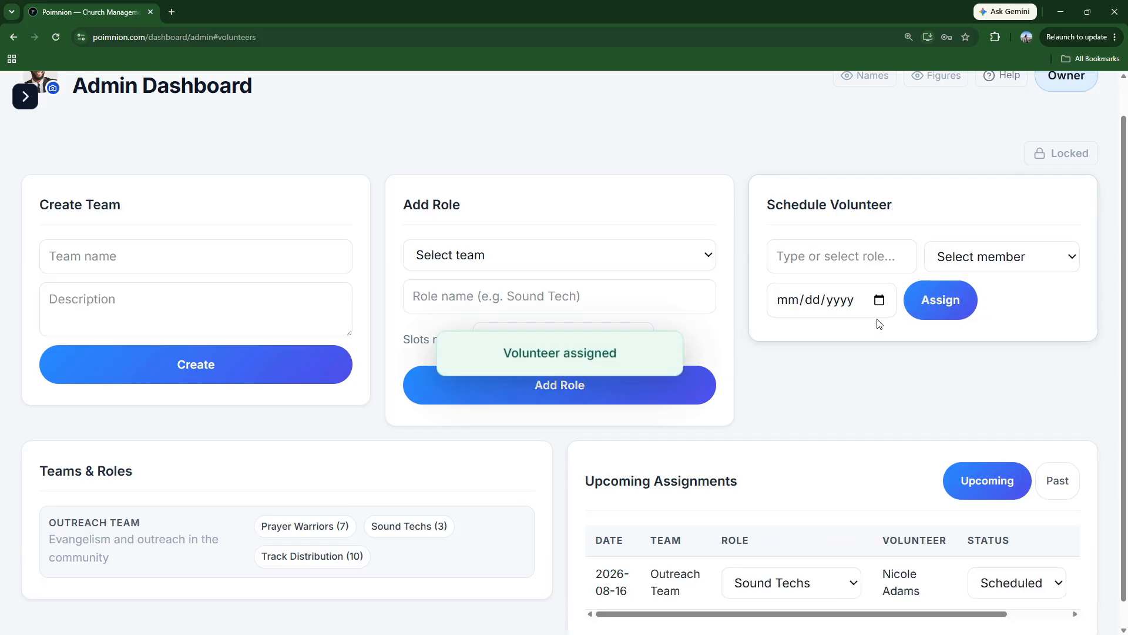
Unlock the dashboard layout for editing and set the Teams & Roles card to one-third width
scroll(764, 558, down, 1)
drag(736, 585, 671, 588)
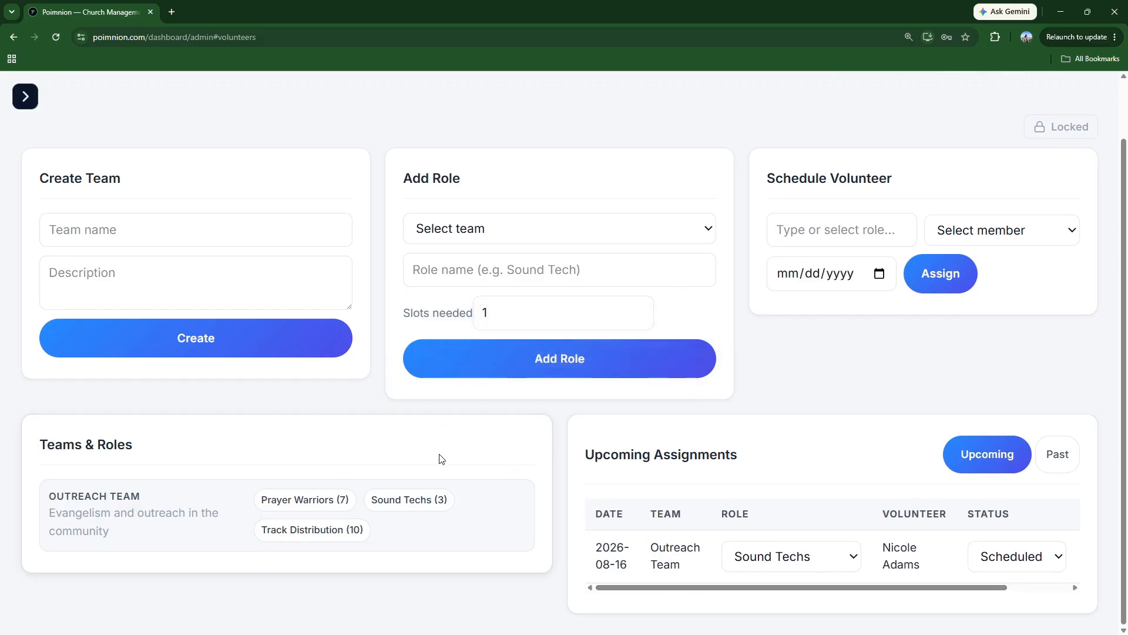
scroll(483, 443, up, 1)
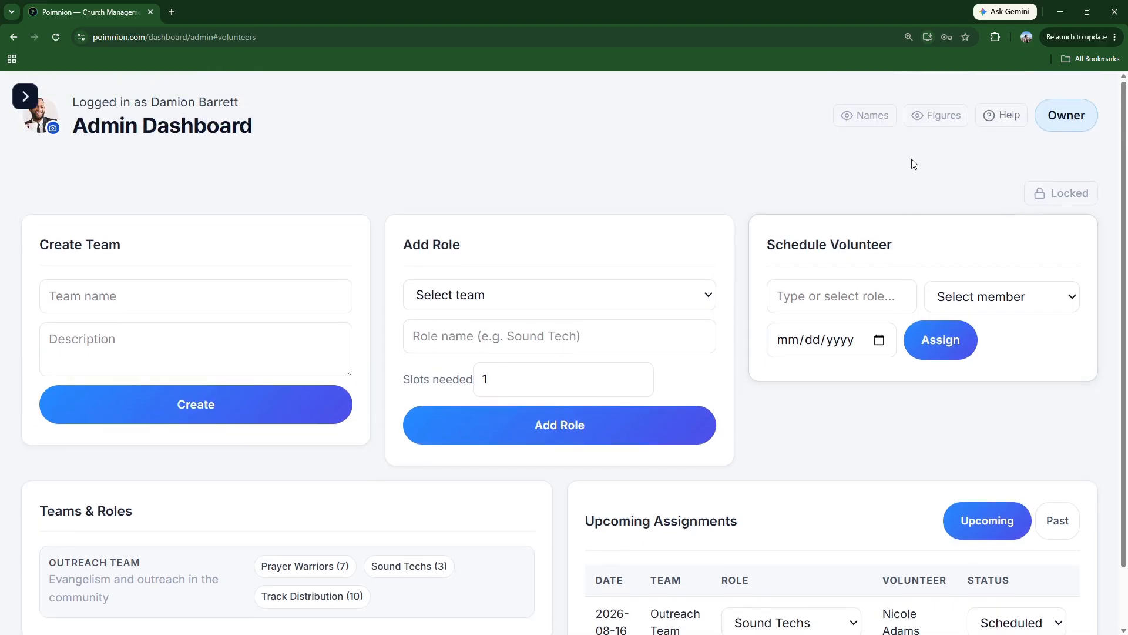
click(1061, 194)
click(454, 431)
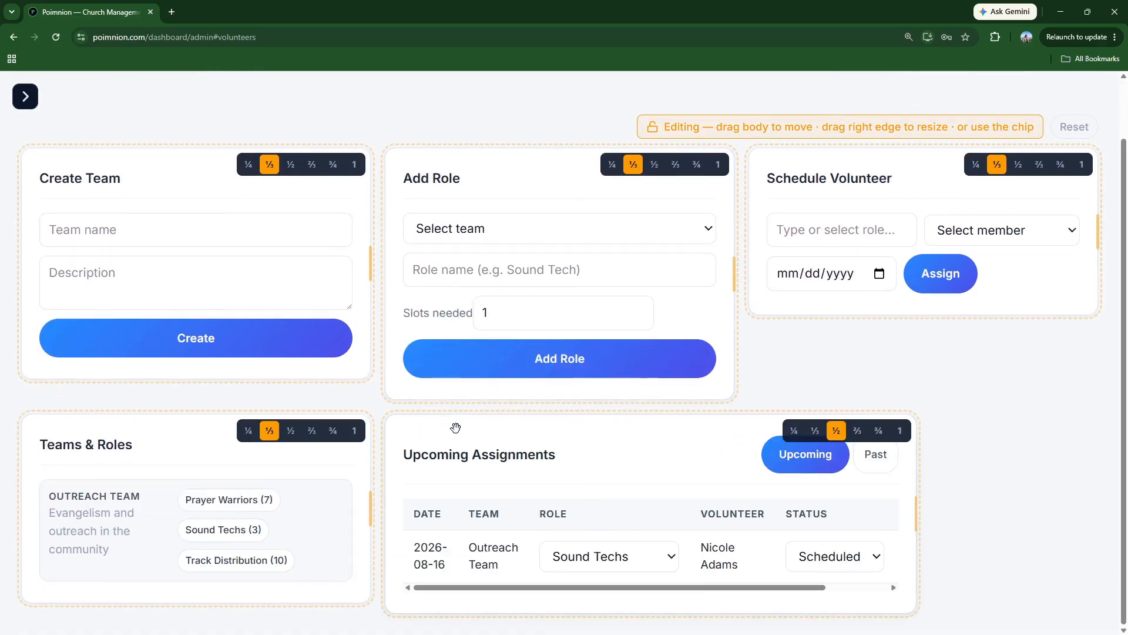
Set the Upcoming Assignments card to two-thirds width and lock the dashboard layout
click(857, 433)
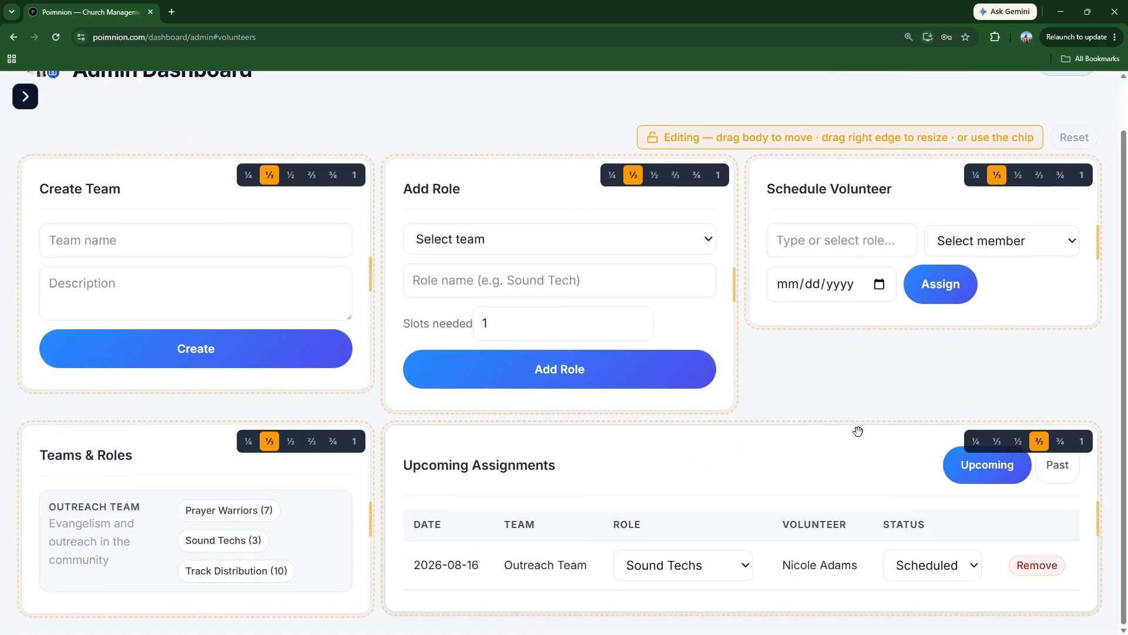
click(888, 141)
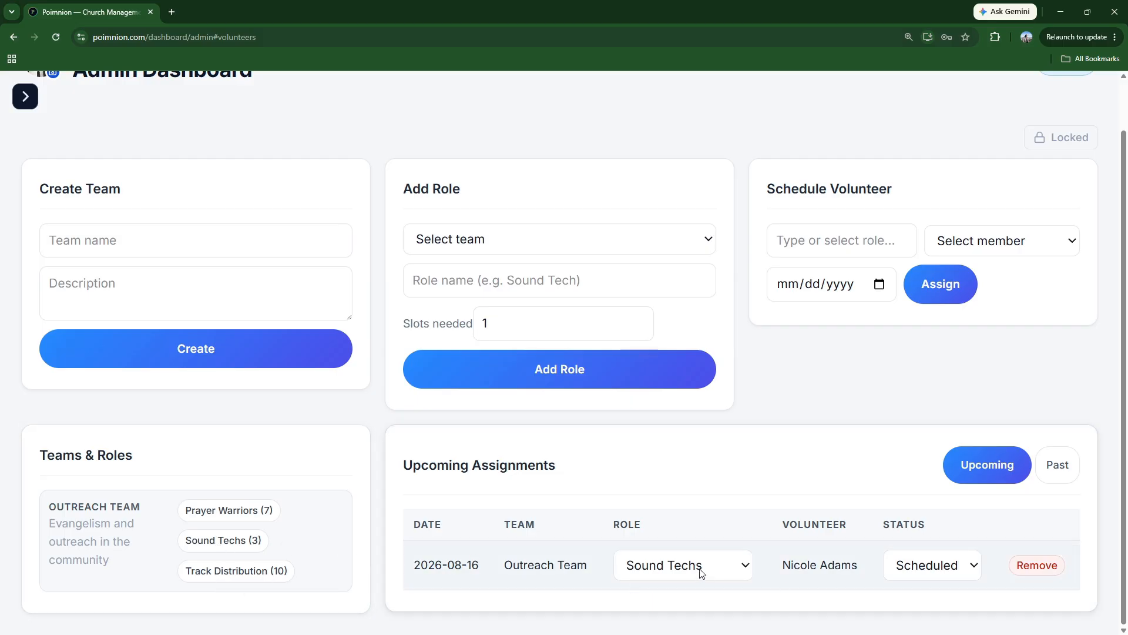
Schedule a second member as a Sound Techs volunteer for 2026-08-16
click(873, 243)
click(869, 302)
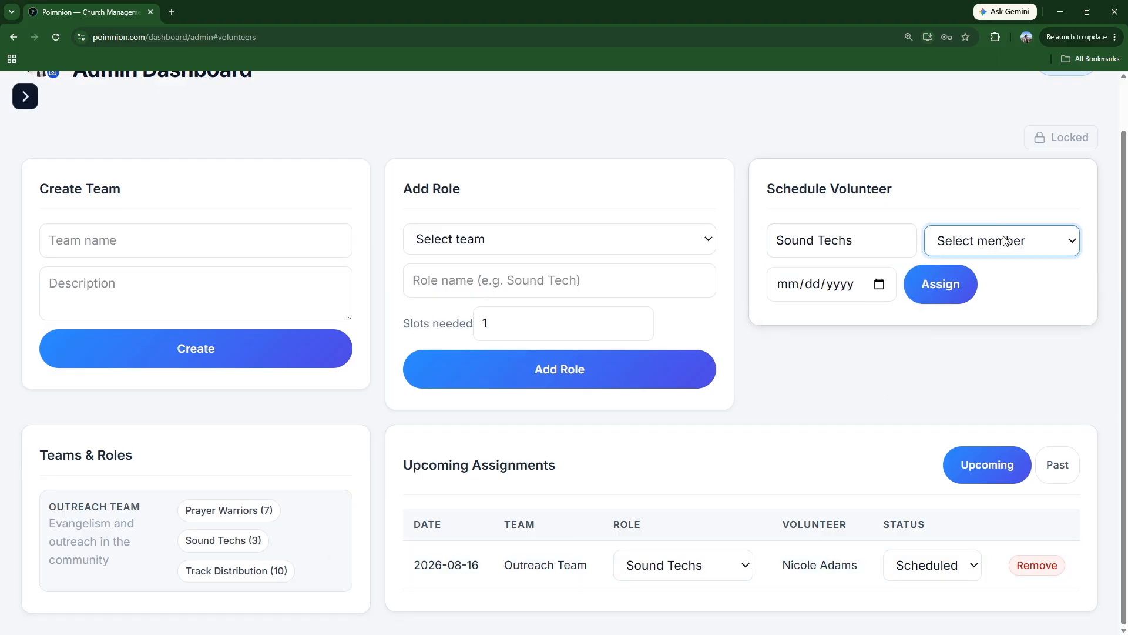
click(996, 348)
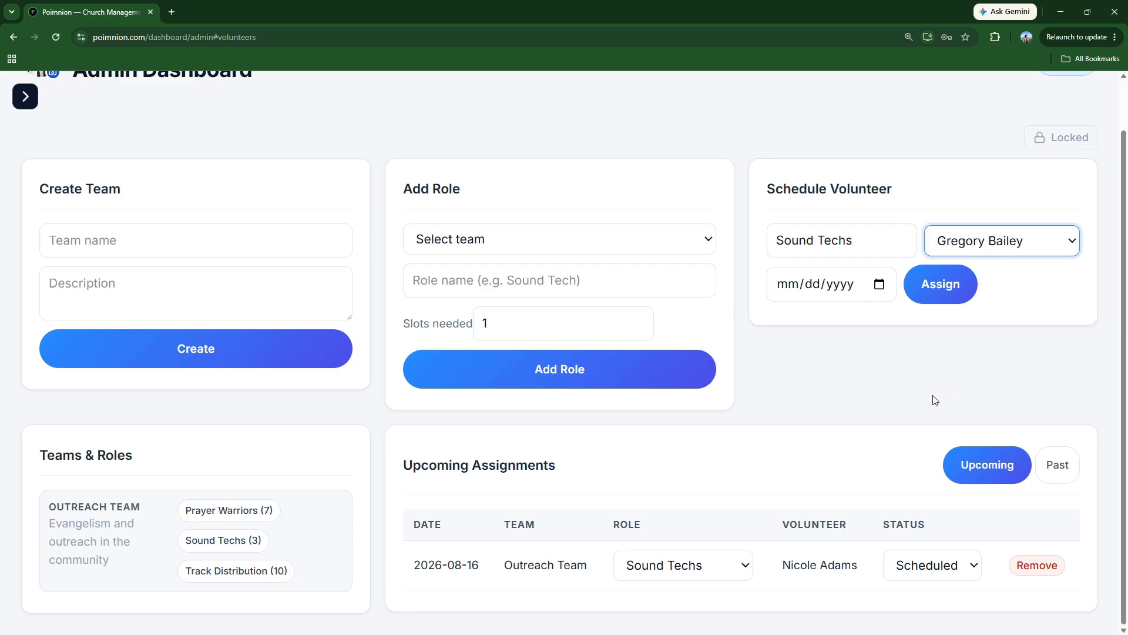
click(891, 316)
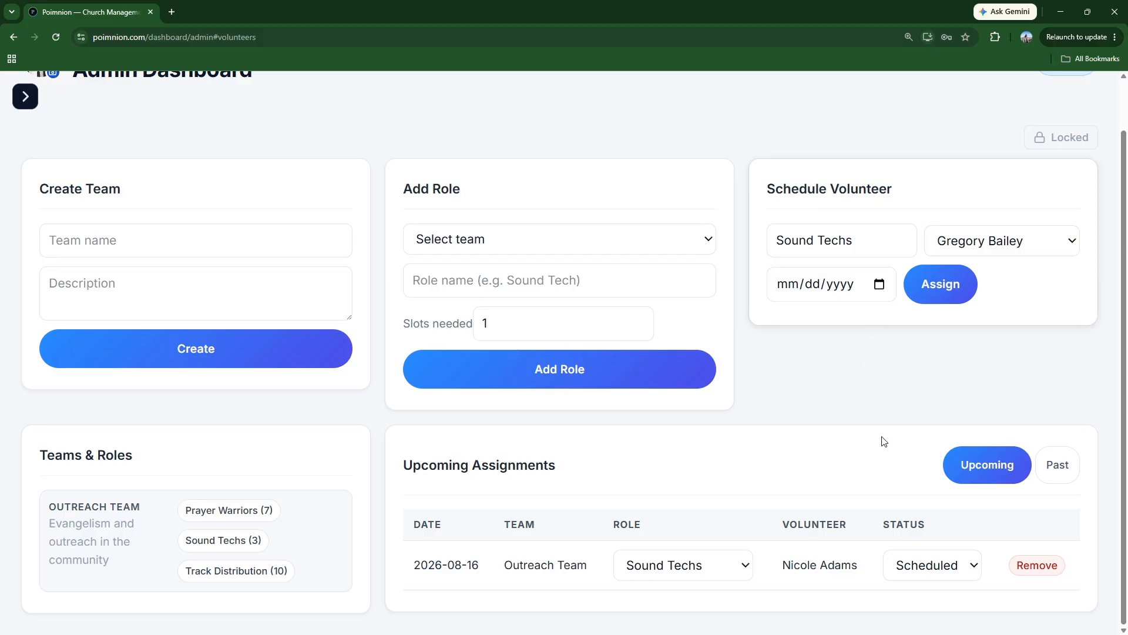
click(793, 452)
click(936, 287)
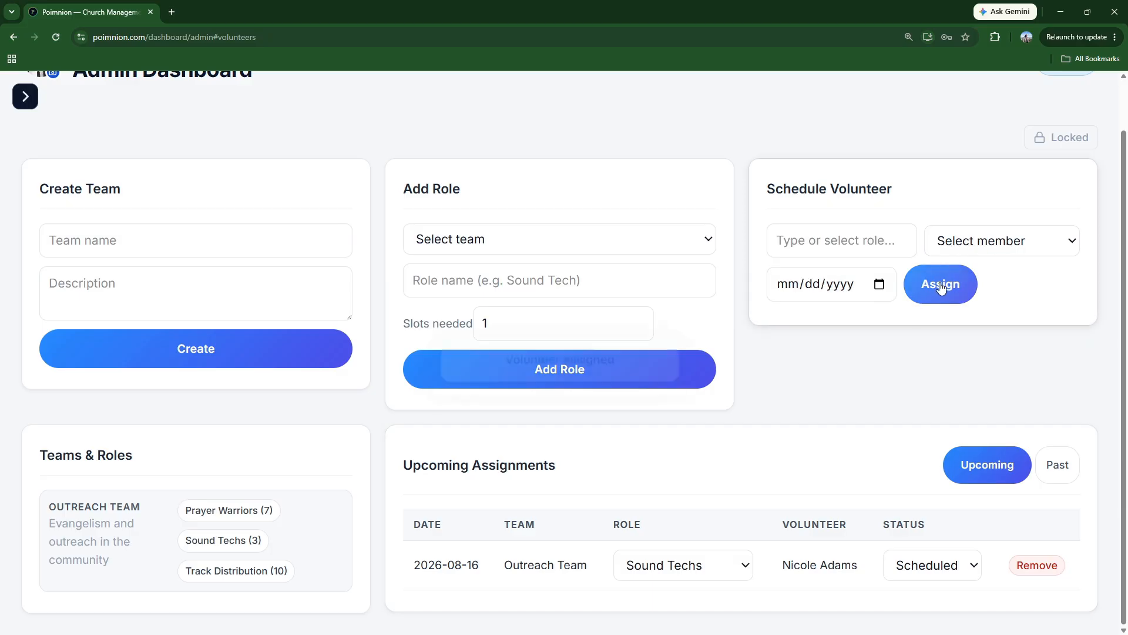
scroll(764, 457, down, 1)
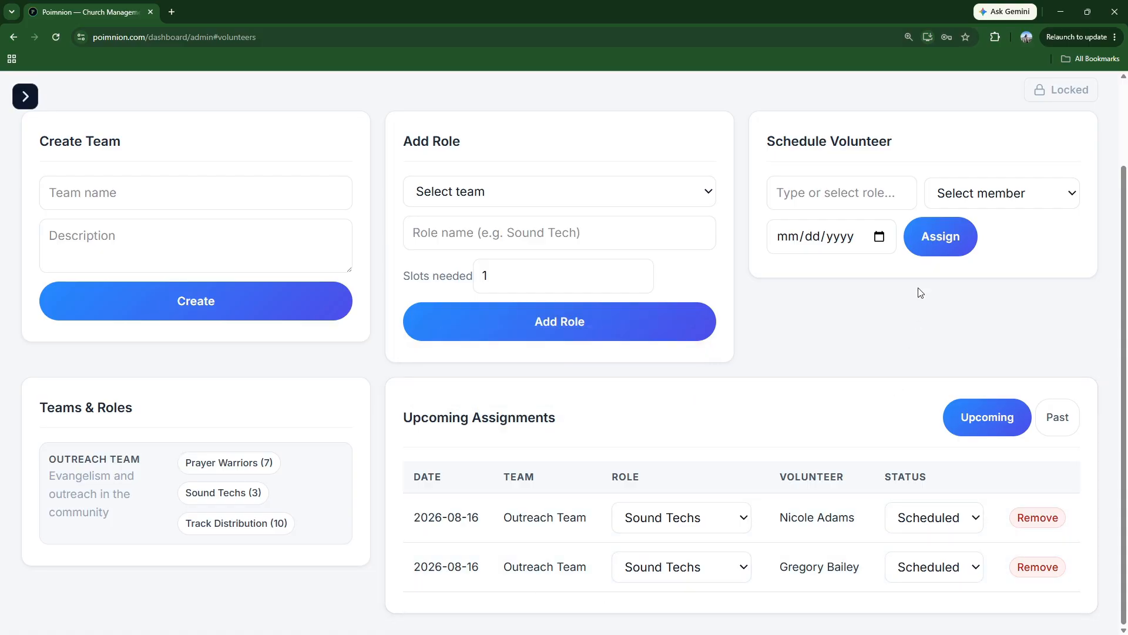
Assign a third member to the Sound Techs role for 08/16/2026
click(859, 194)
click(829, 255)
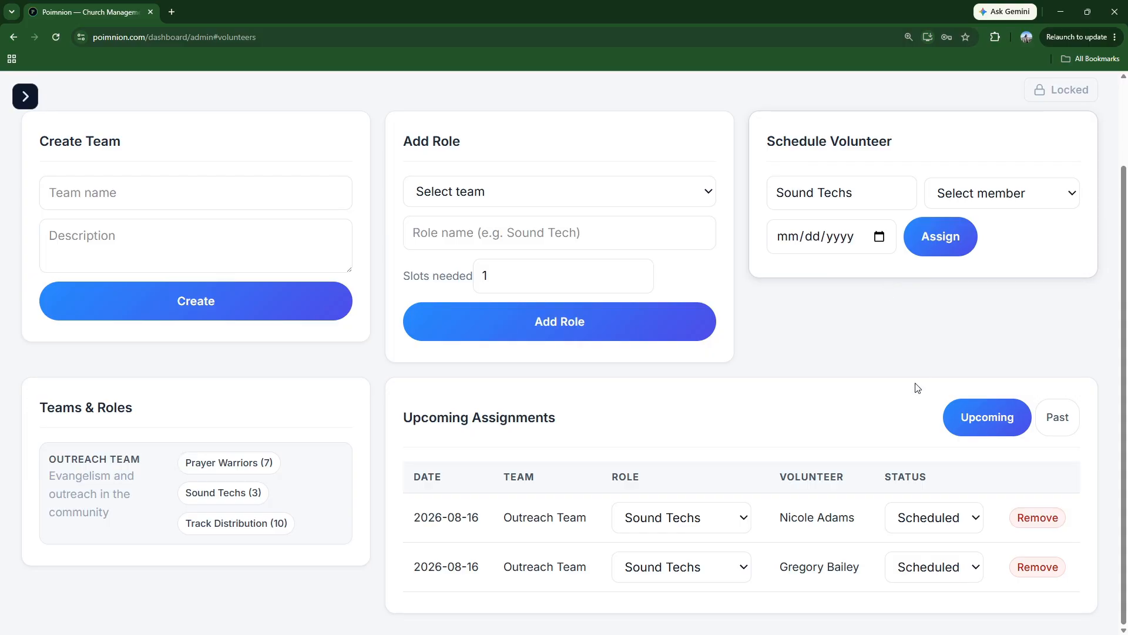
click(972, 200)
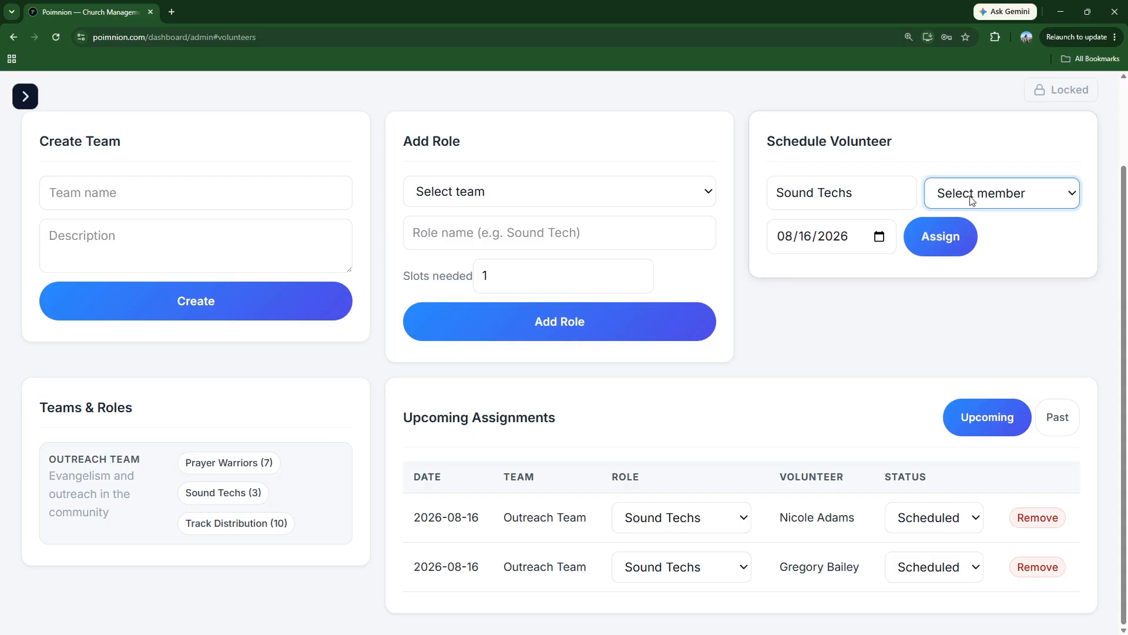
click(982, 322)
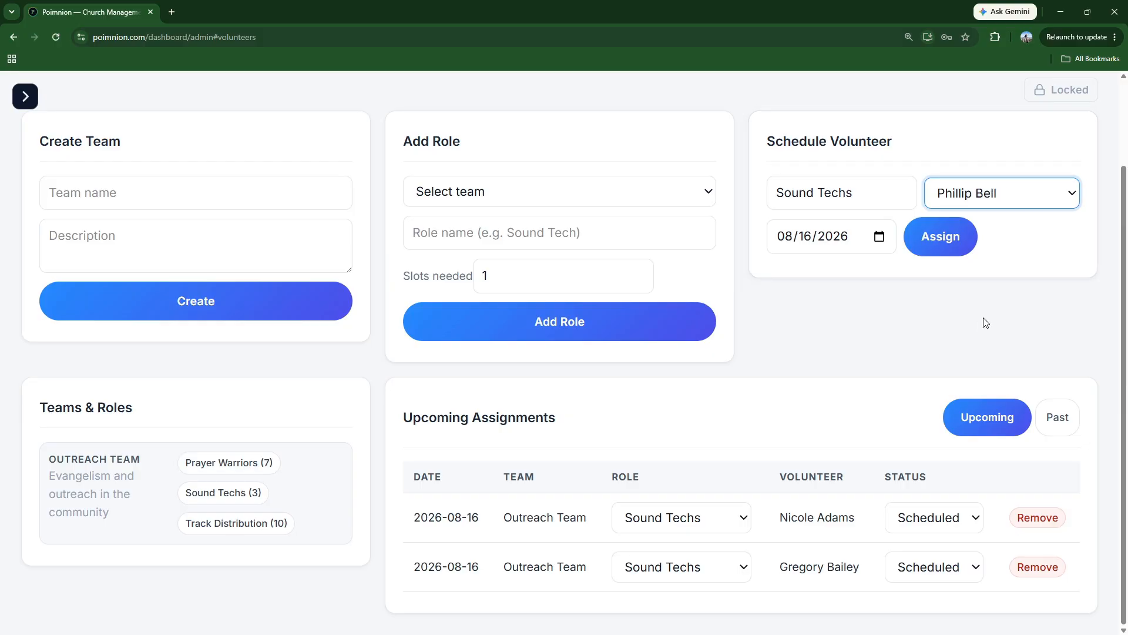
click(960, 238)
scroll(770, 441, down, 1)
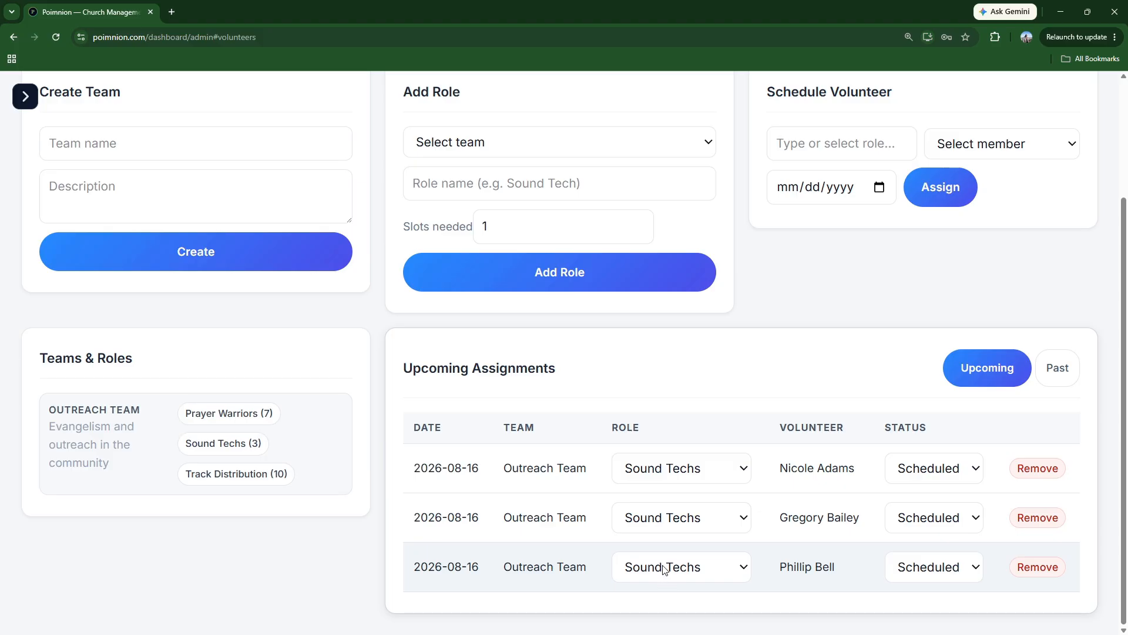
Change the role of the first listed upcoming assignment to Prayer Warriors
scroll(663, 568, up, 1)
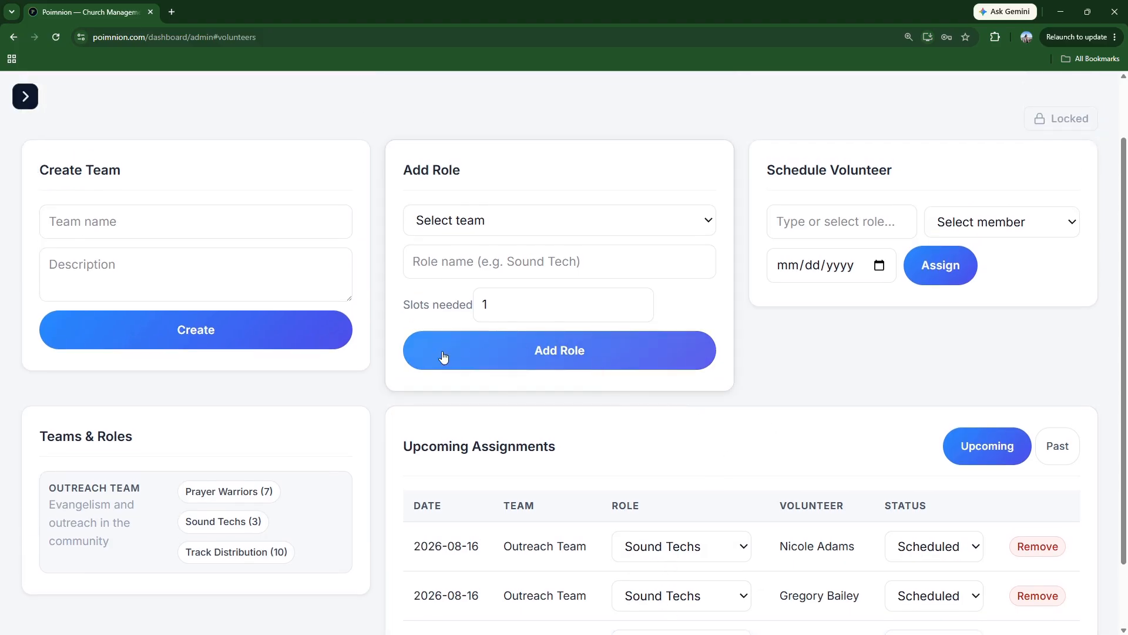
scroll(244, 478, down, 1)
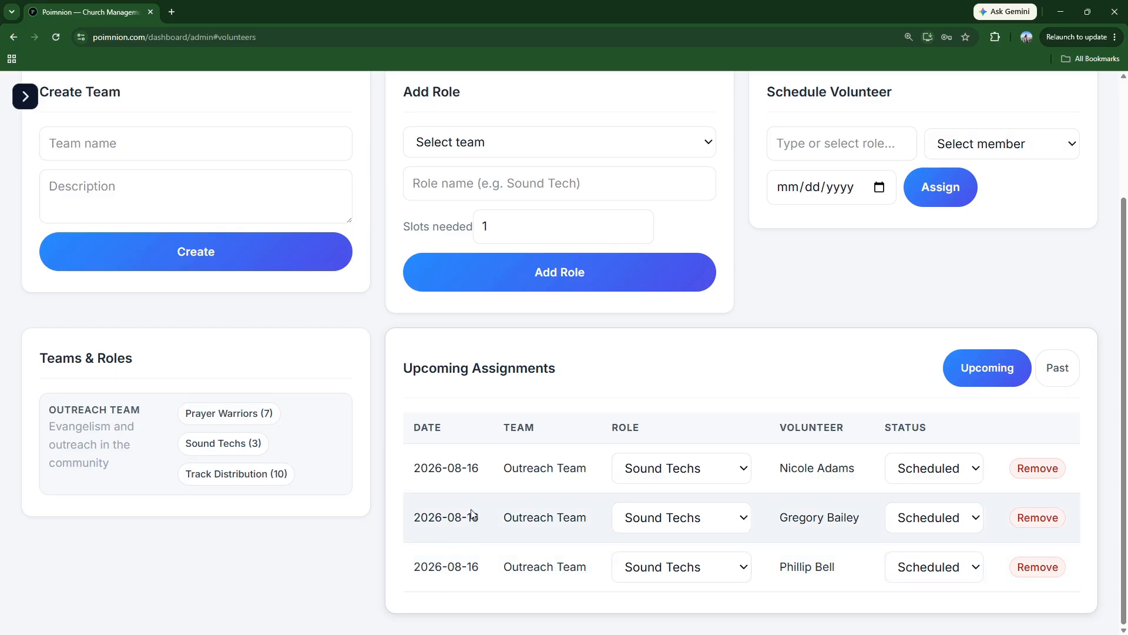
click(696, 472)
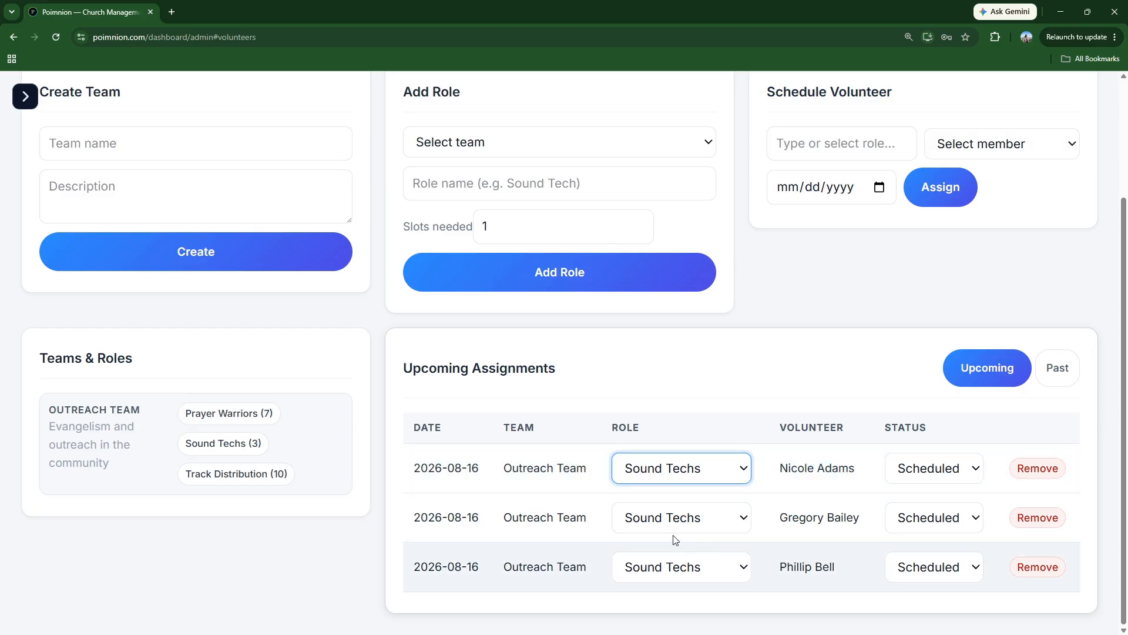
click(707, 389)
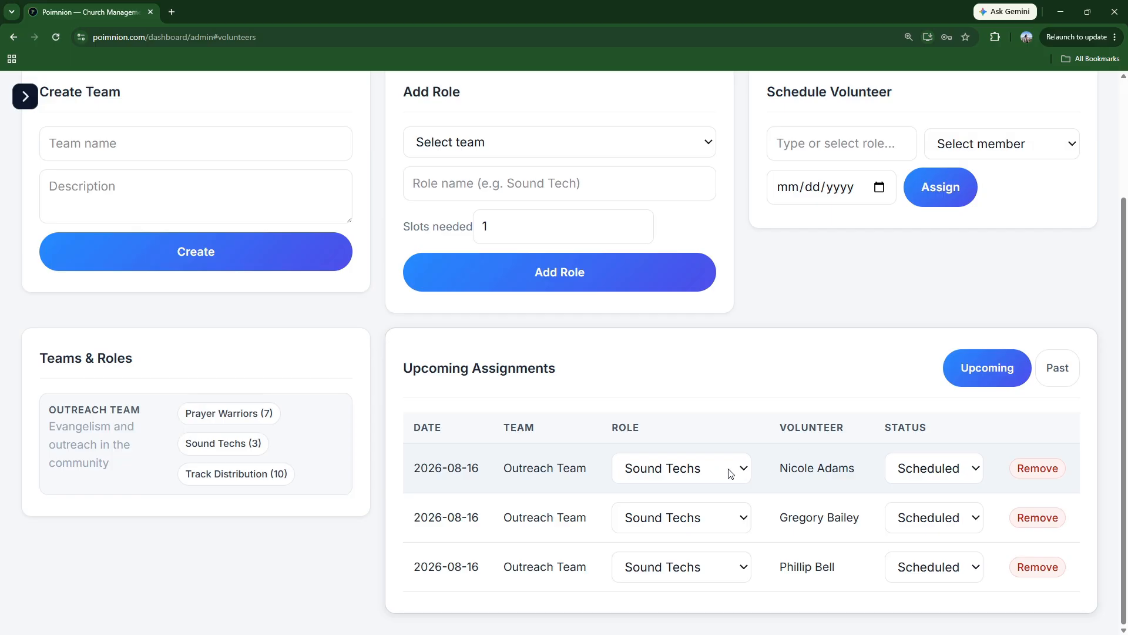
click(686, 467)
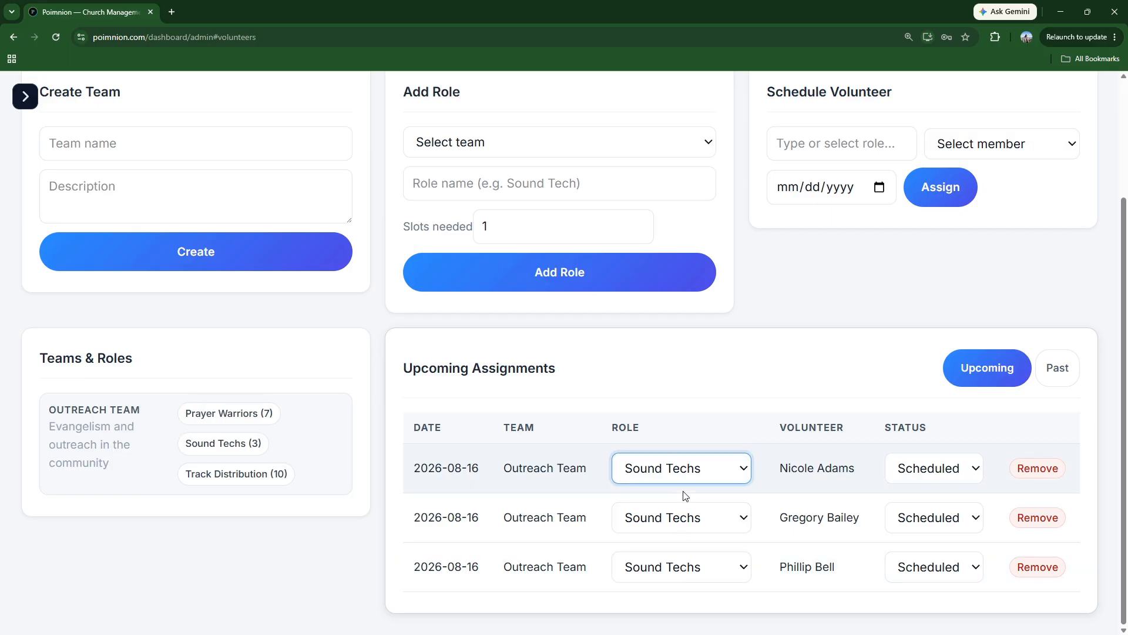
click(685, 495)
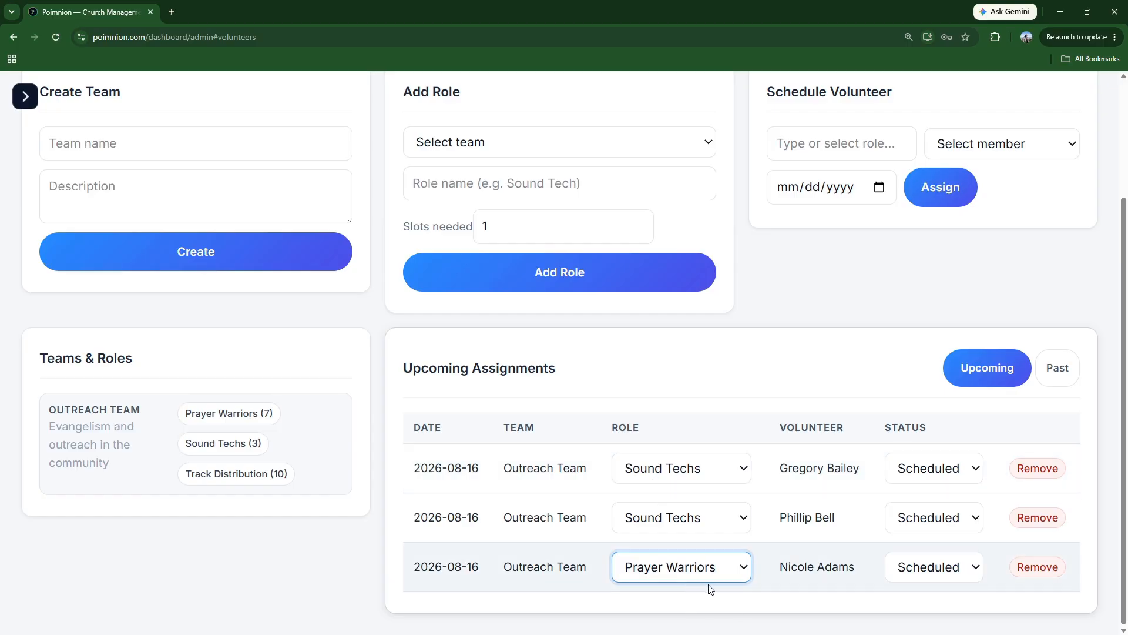
click(786, 595)
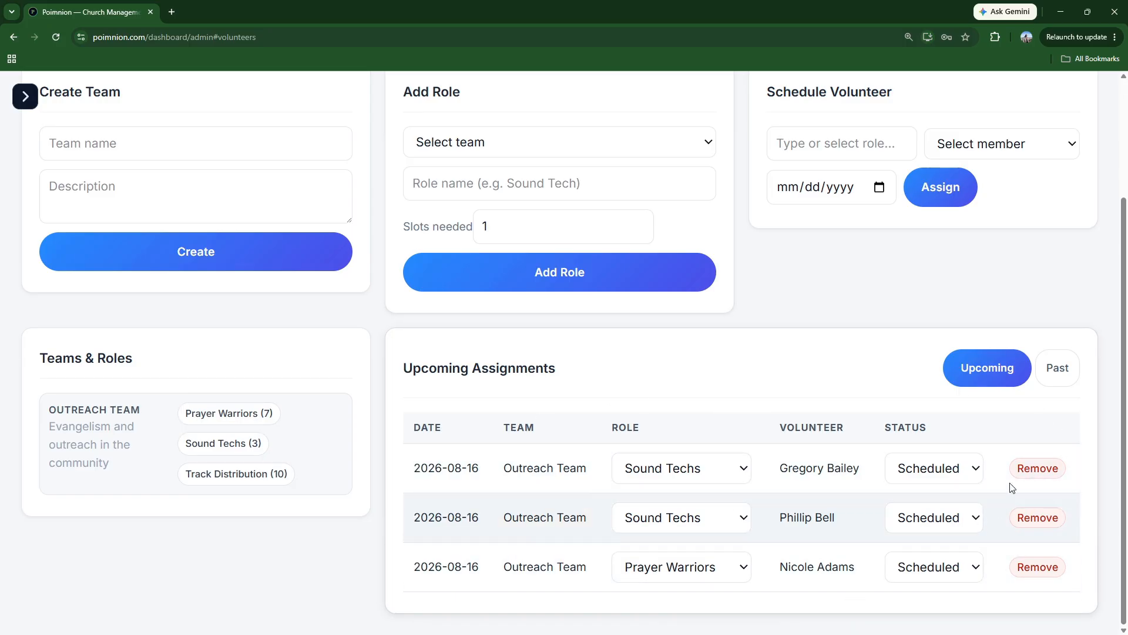
click(926, 464)
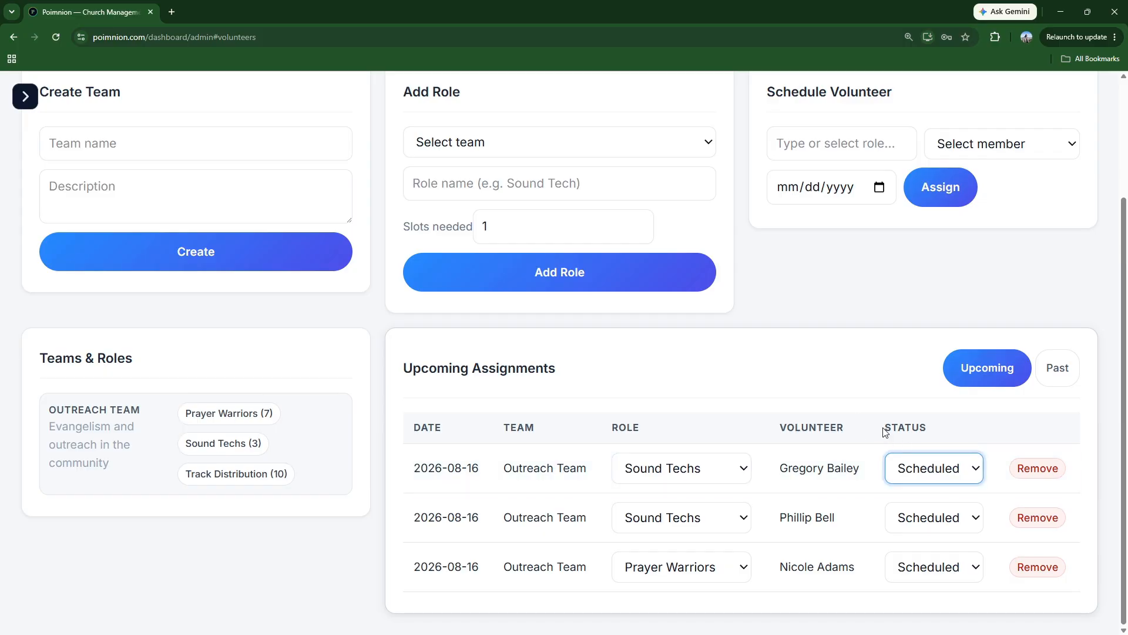
click(787, 393)
click(944, 467)
drag(860, 410, 947, 483)
click(939, 475)
click(852, 389)
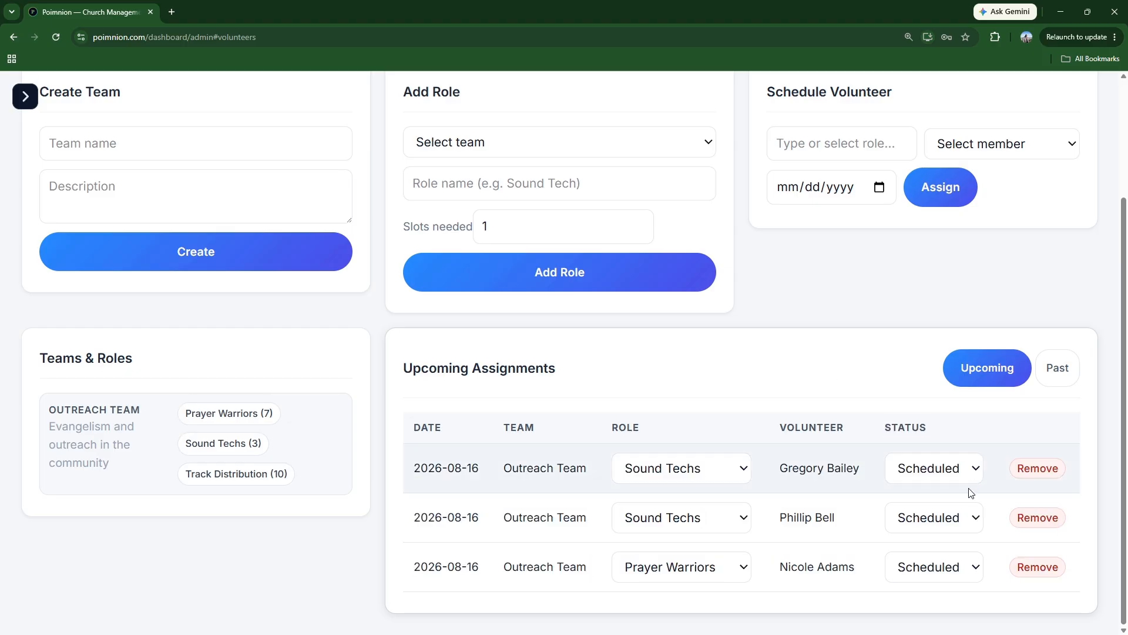
Set the first upcoming assignment's status to No Show and the other two assignments' statuses to Confirmed
click(952, 467)
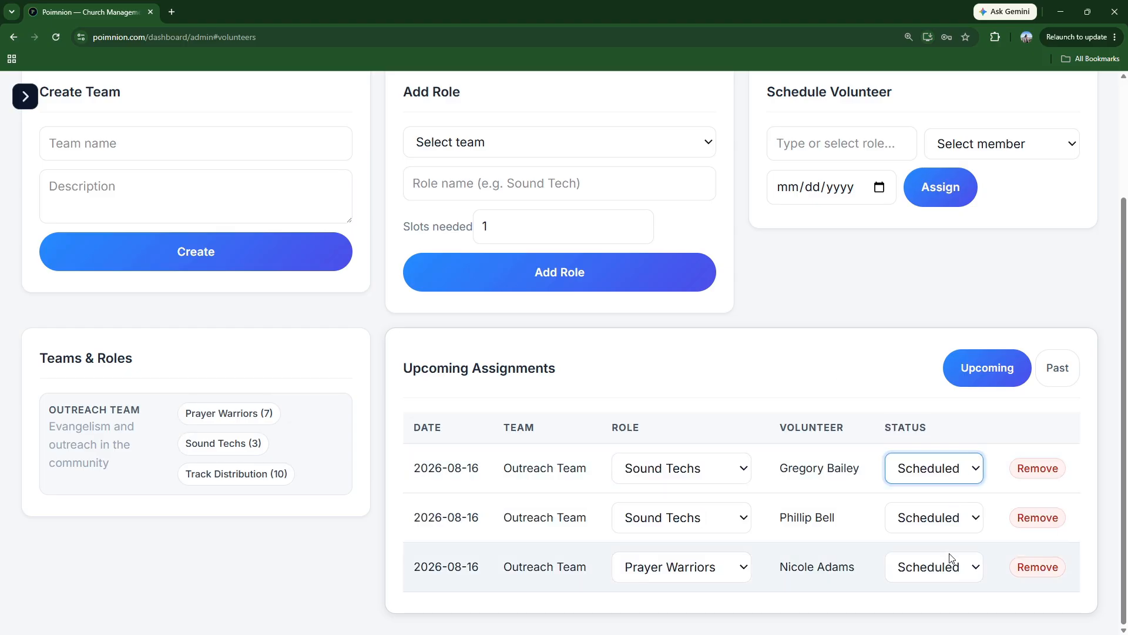
key(n)
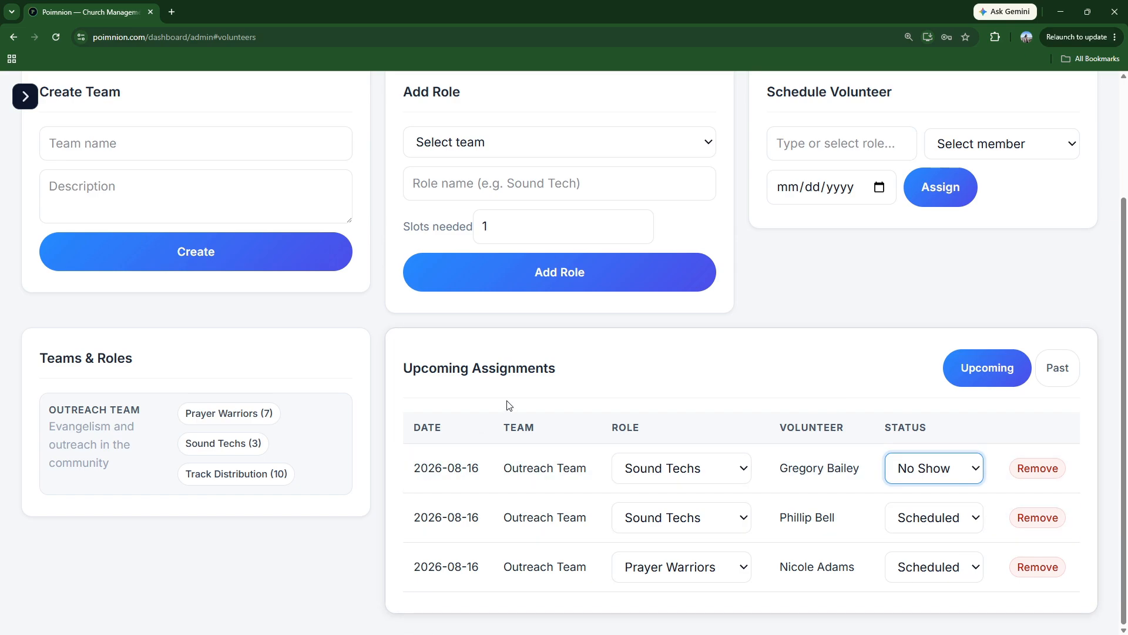
click(933, 519)
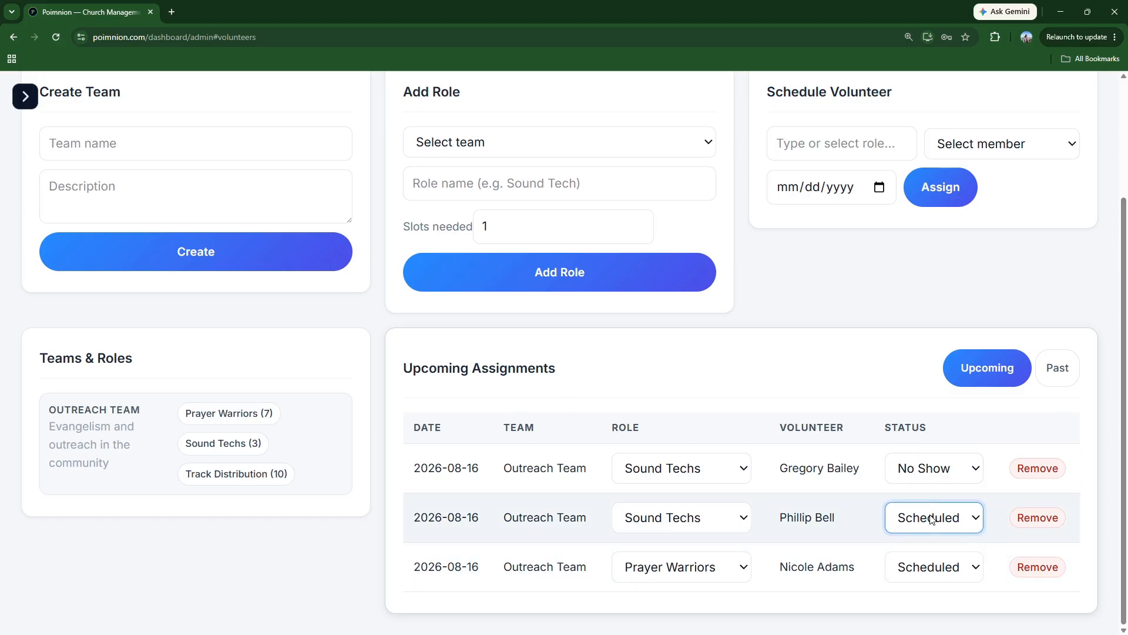
click(934, 555)
click(936, 569)
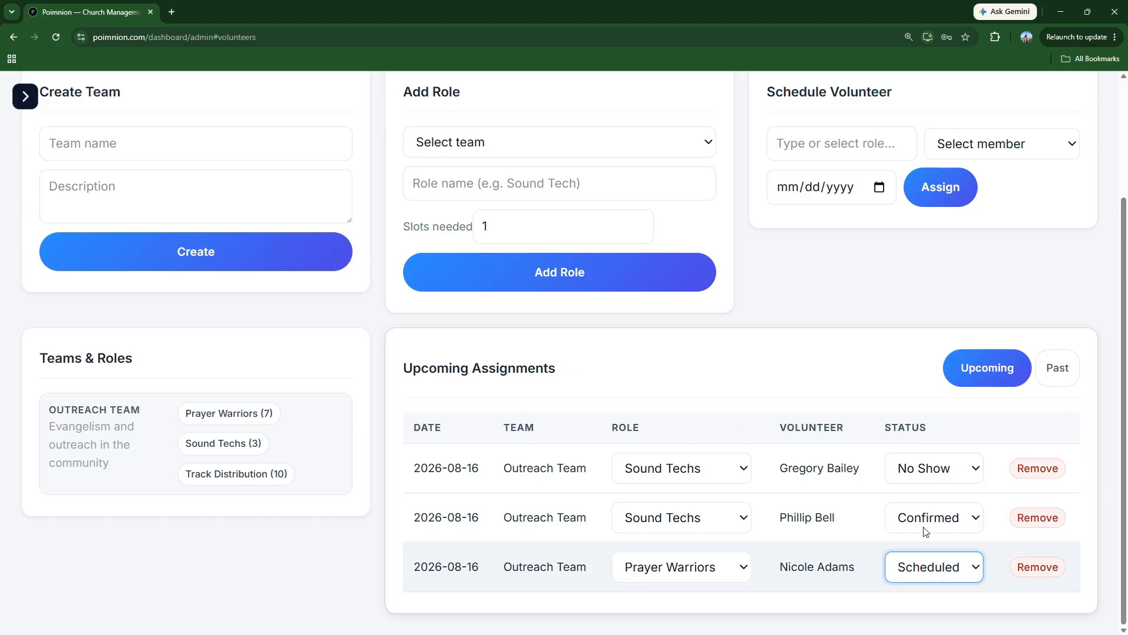
click(929, 500)
click(848, 384)
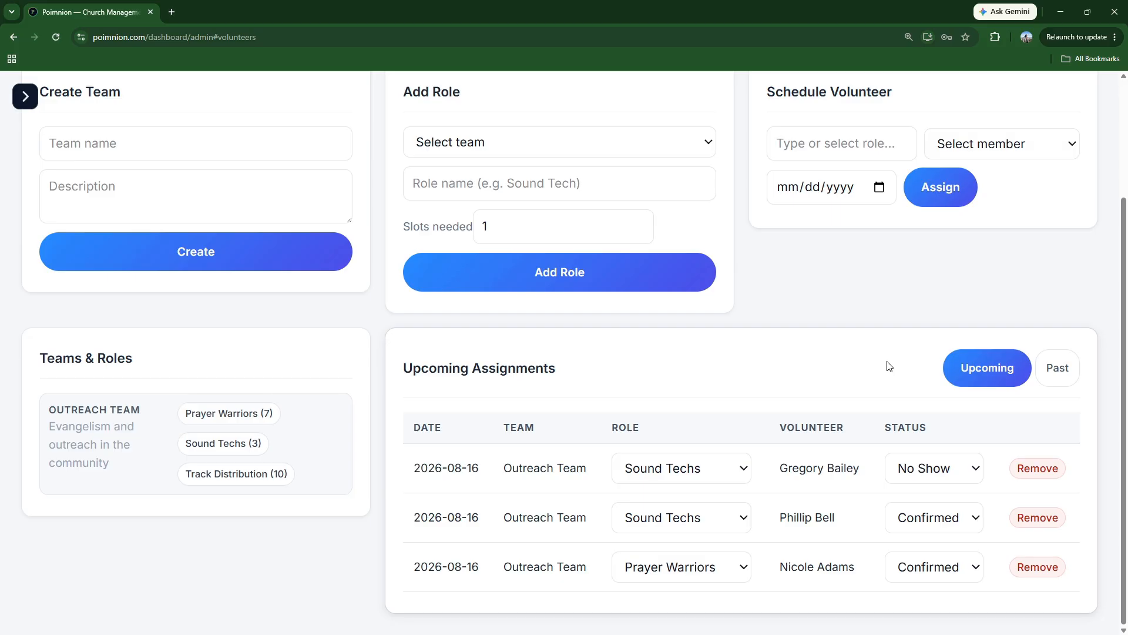
Check the past assignments and return to the upcoming assignments list
scroll(866, 301, up, 2)
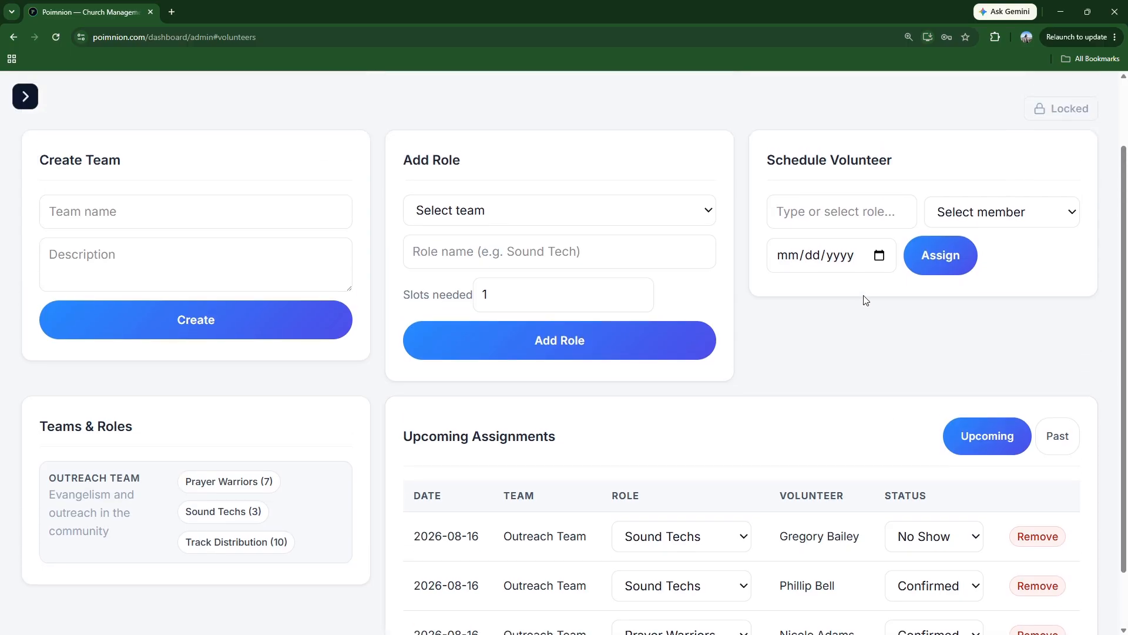
scroll(849, 312, down, 2)
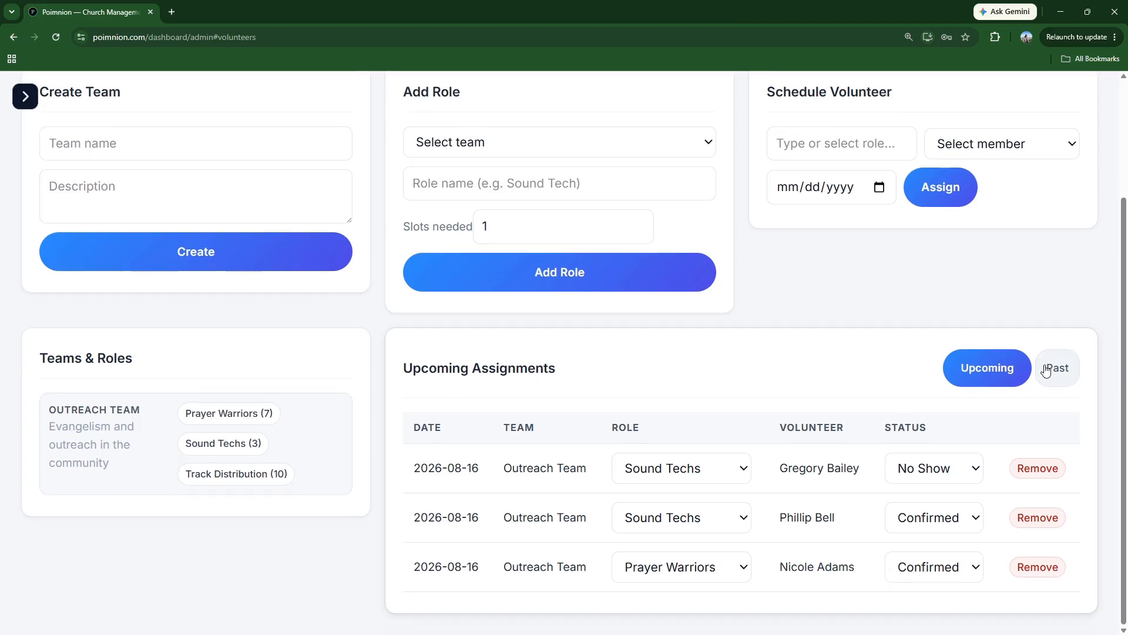
click(1071, 377)
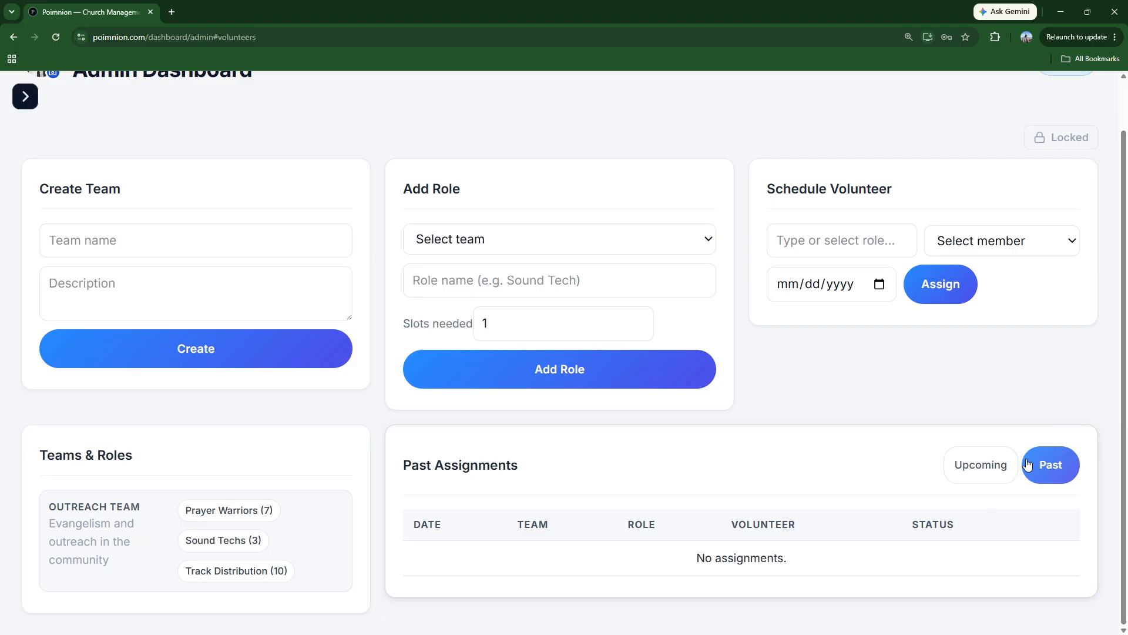
click(996, 470)
scroll(987, 468, down, 2)
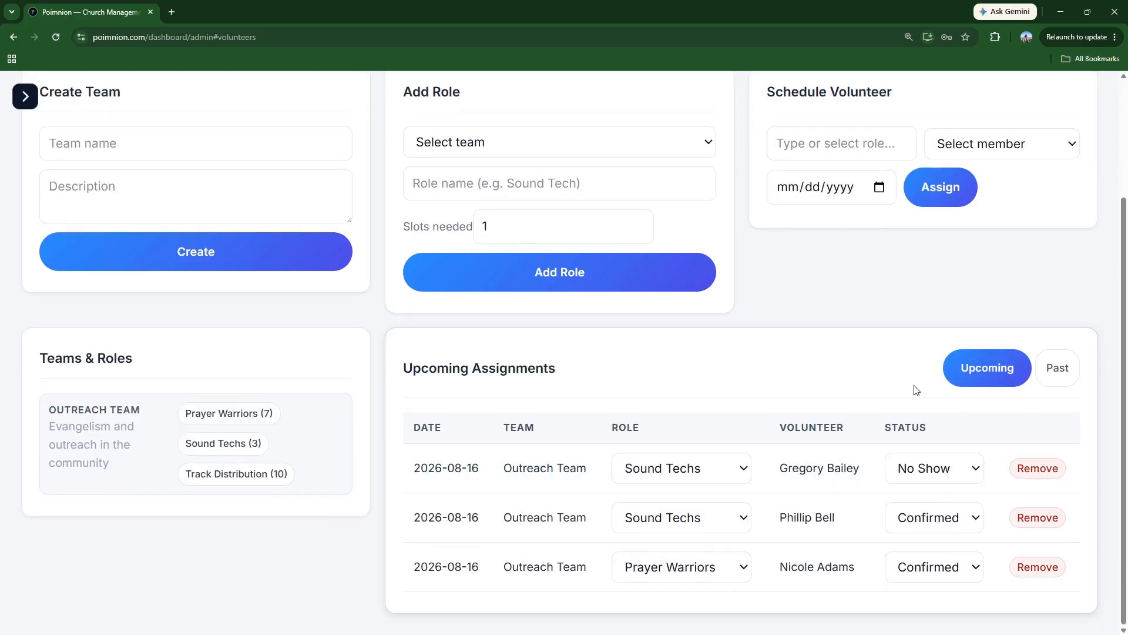
scroll(915, 390, up, 3)
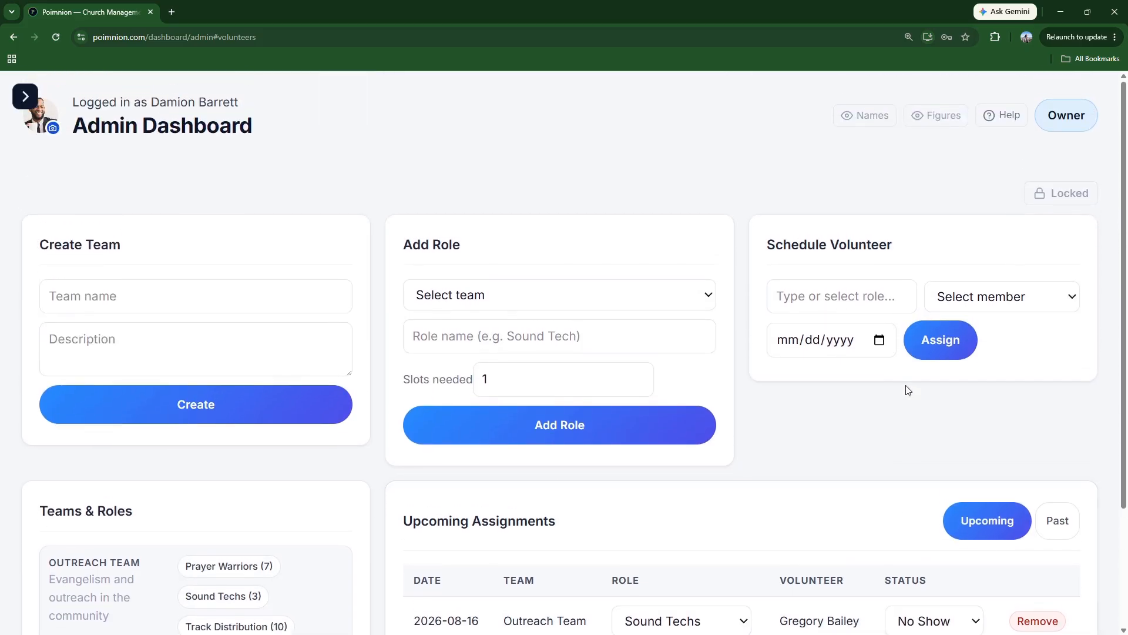